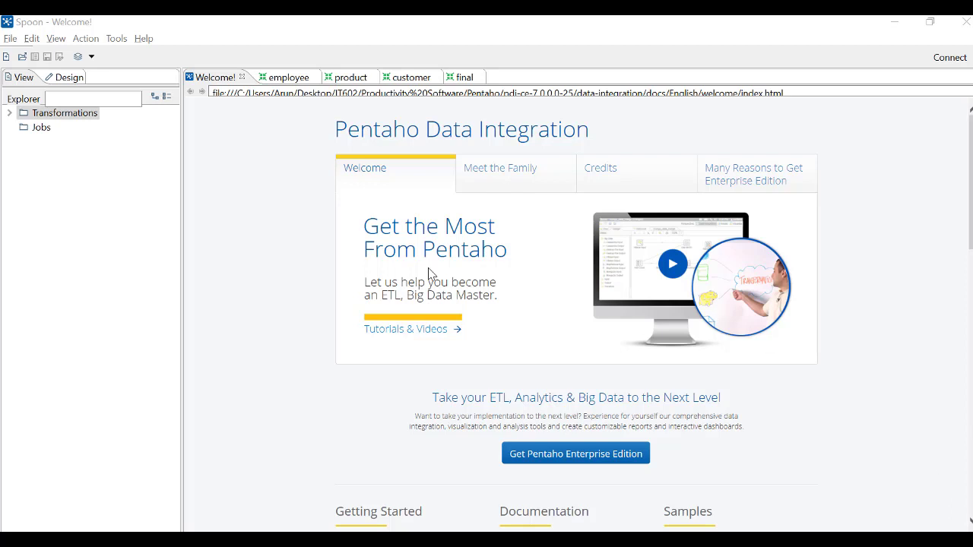
Step: Create a new, empty transformation
{"action": "left_click", "coordinate": [5, 40]}
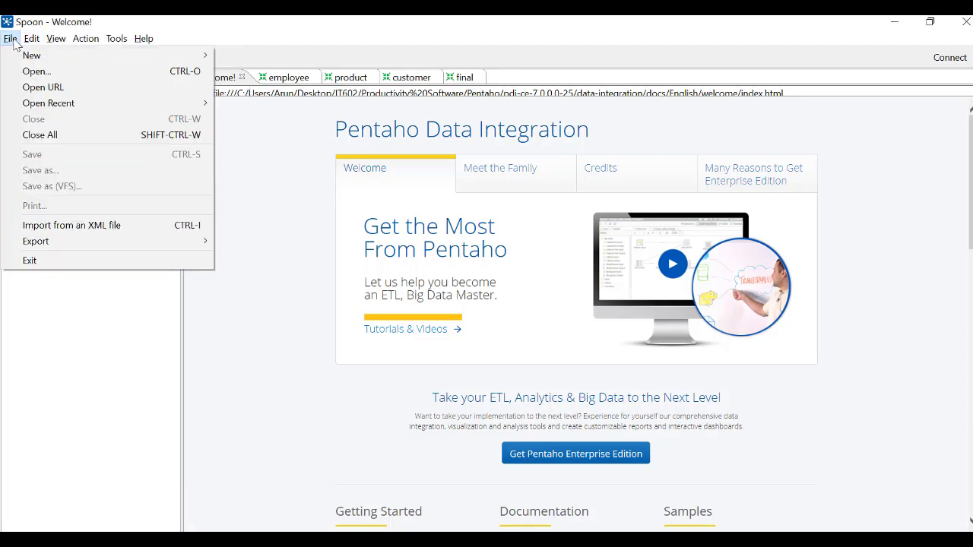
{"action": "mouse_move", "coordinate": [28, 59]}
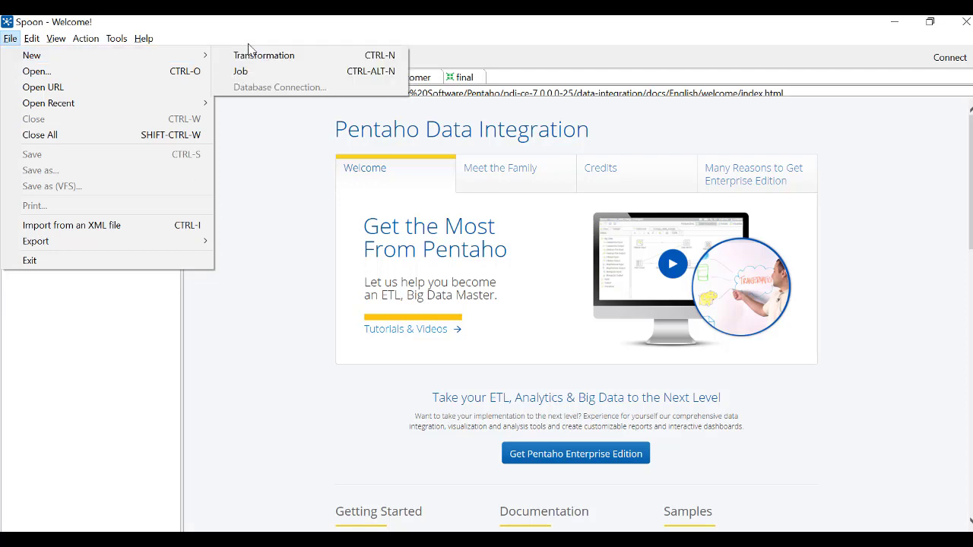
{"action": "mouse_move", "coordinate": [186, 59]}
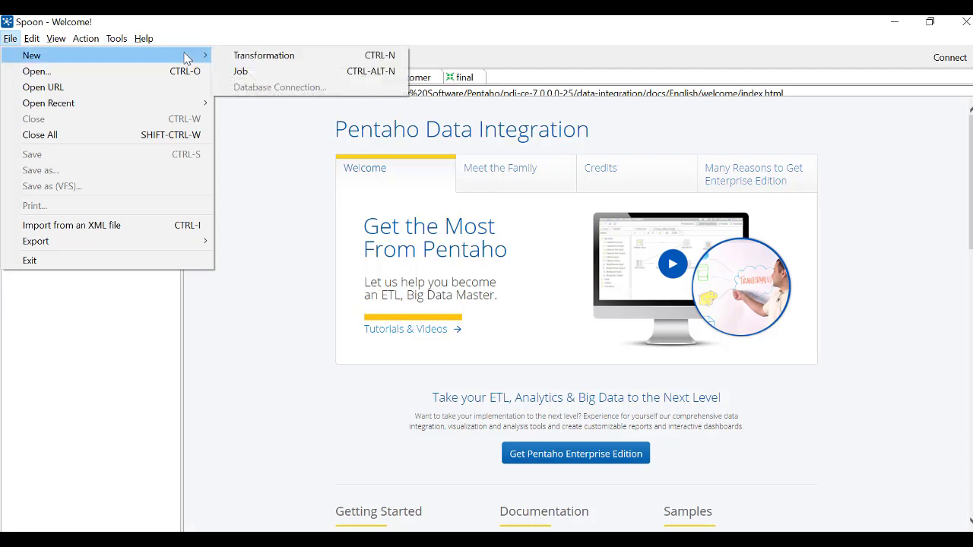
{"action": "left_click", "coordinate": [242, 55]}
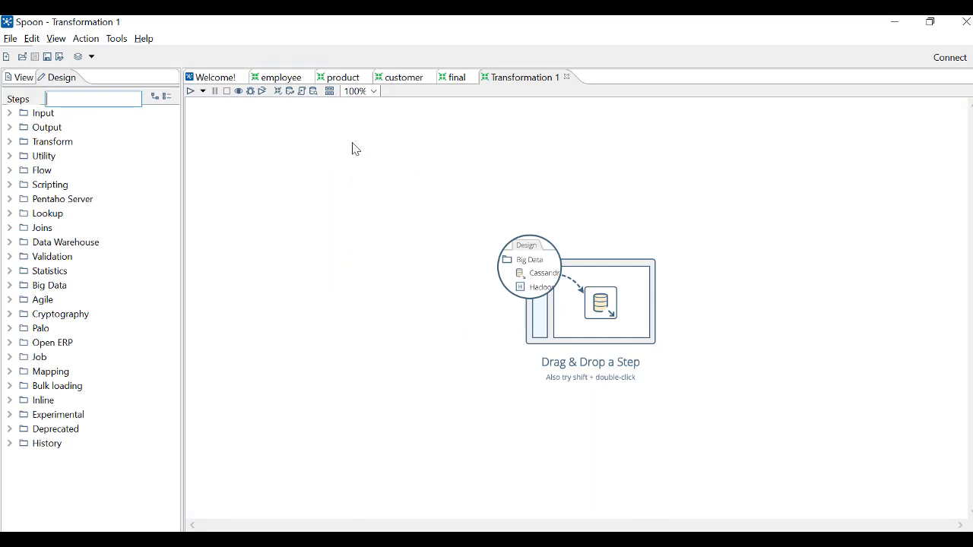
Step: Start defining a new database connection in Transformation 1
{"action": "left_click", "coordinate": [12, 80]}
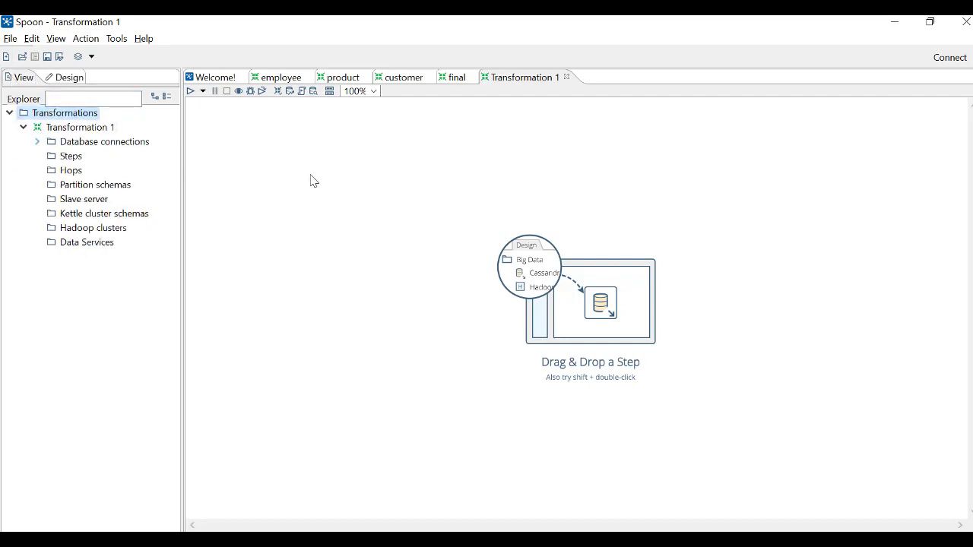
{"action": "right_click", "coordinate": [81, 145]}
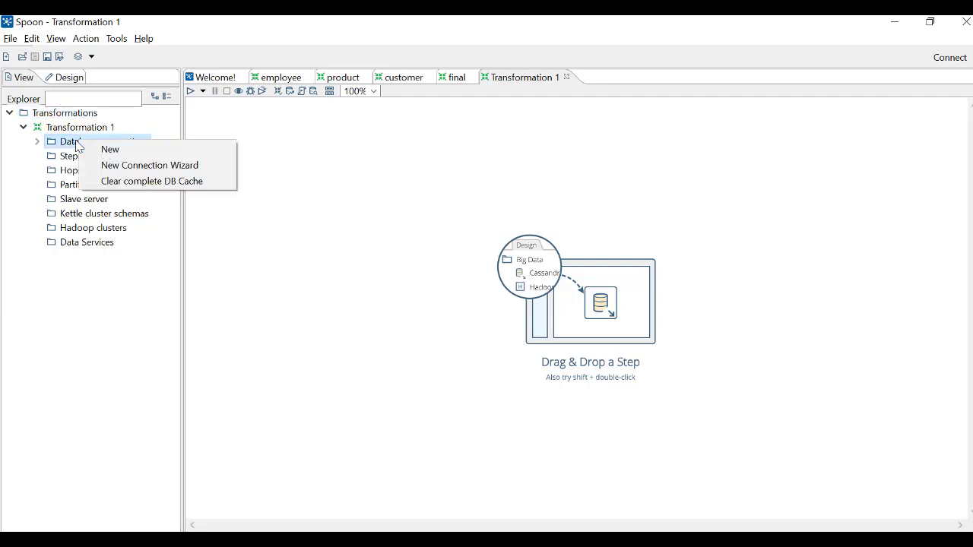
{"action": "left_click", "coordinate": [118, 155]}
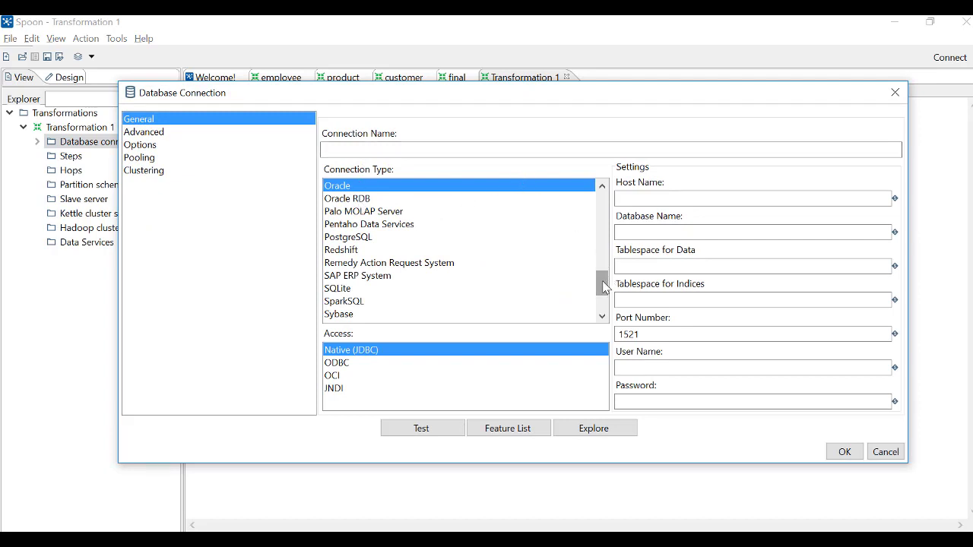
Step: Look through the full list of database connection types offered for the new connection
{"action": "left_click_drag", "start_coordinate": [606, 287], "coordinate": [608, 196]}
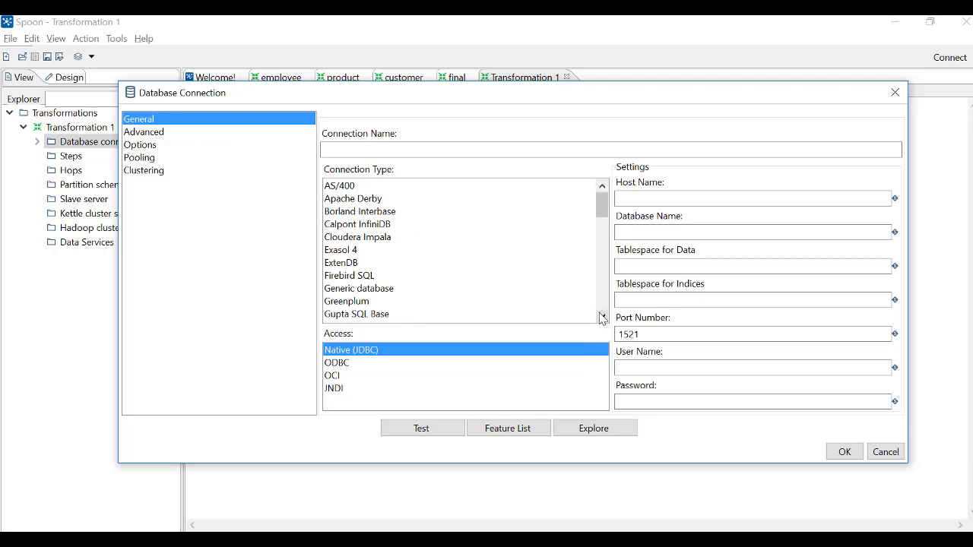
{"action": "left_click", "coordinate": [602, 317]}
{"action": "left_click", "coordinate": [602, 317]}
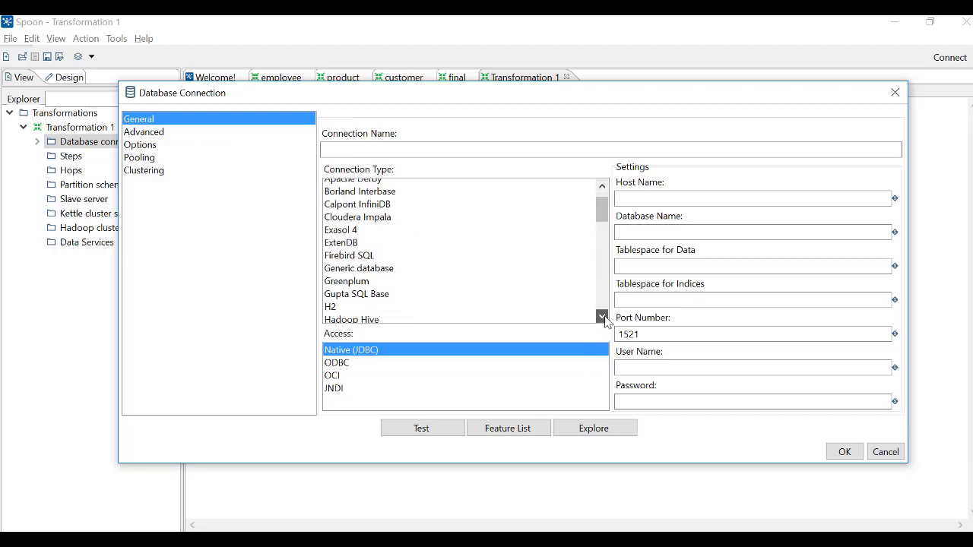
{"action": "left_click", "coordinate": [602, 317]}
{"action": "left_click", "coordinate": [602, 317]}
{"action": "left_click", "coordinate": [602, 317]}
{"action": "left_click", "coordinate": [602, 317]}
{"action": "left_click", "coordinate": [602, 317]}
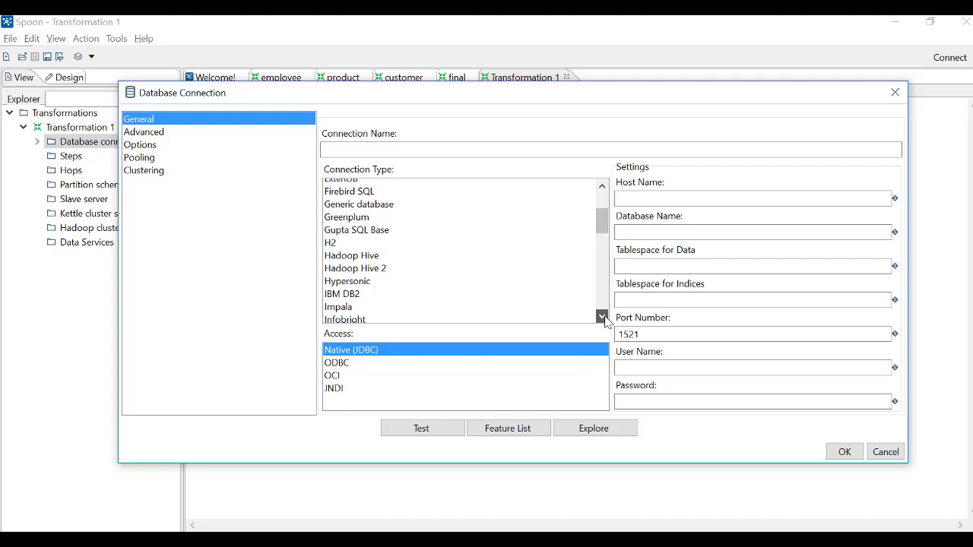
{"action": "left_click", "coordinate": [602, 317]}
{"action": "left_click", "coordinate": [602, 317]}
{"action": "left_click", "coordinate": [601, 317]}
{"action": "left_click", "coordinate": [602, 317]}
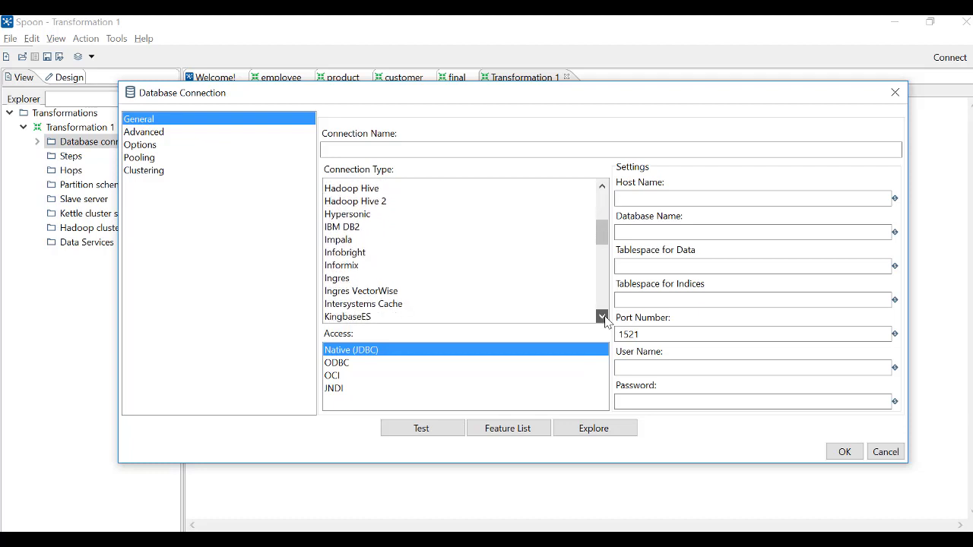
{"action": "left_click", "coordinate": [602, 317]}
{"action": "left_click", "coordinate": [602, 317]}
{"action": "left_click", "coordinate": [602, 317]}
{"action": "left_click", "coordinate": [602, 317]}
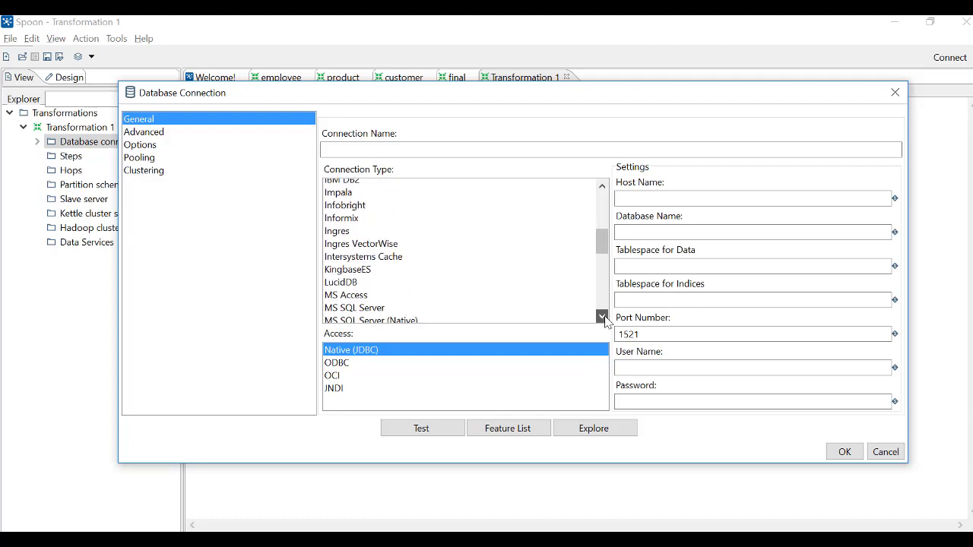
{"action": "left_click", "coordinate": [602, 317]}
{"action": "left_click", "coordinate": [602, 317]}
{"action": "left_click", "coordinate": [602, 316]}
{"action": "left_click", "coordinate": [602, 317]}
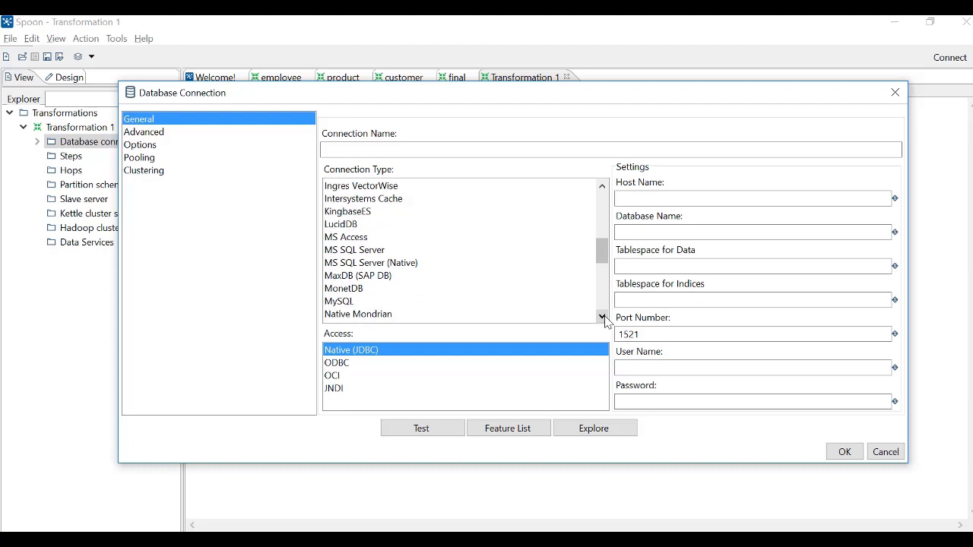
{"action": "left_click", "coordinate": [602, 316]}
{"action": "left_click", "coordinate": [602, 316]}
{"action": "left_click", "coordinate": [602, 317]}
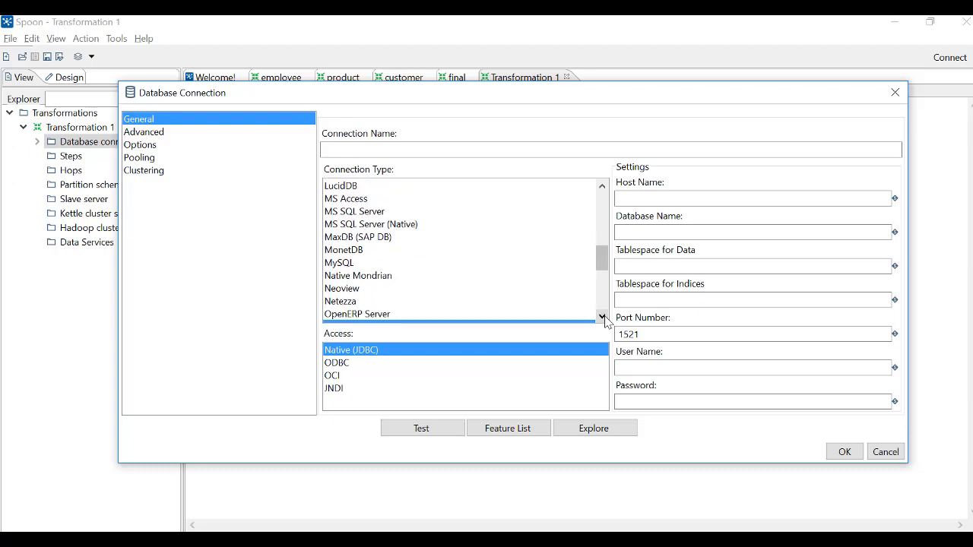
{"action": "left_click", "coordinate": [602, 317]}
{"action": "left_click", "coordinate": [602, 317]}
{"action": "left_click", "coordinate": [602, 317]}
{"action": "left_click", "coordinate": [602, 317]}
{"action": "left_click", "coordinate": [602, 317]}
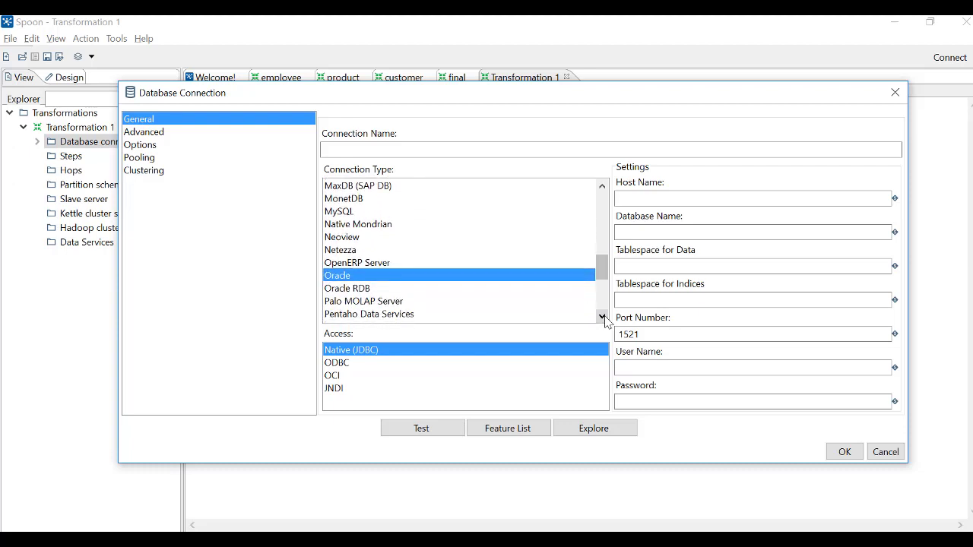
{"action": "left_click", "coordinate": [601, 317]}
{"action": "left_click", "coordinate": [602, 317]}
{"action": "left_click", "coordinate": [602, 317]}
{"action": "left_click", "coordinate": [602, 317]}
{"action": "left_click", "coordinate": [602, 317]}
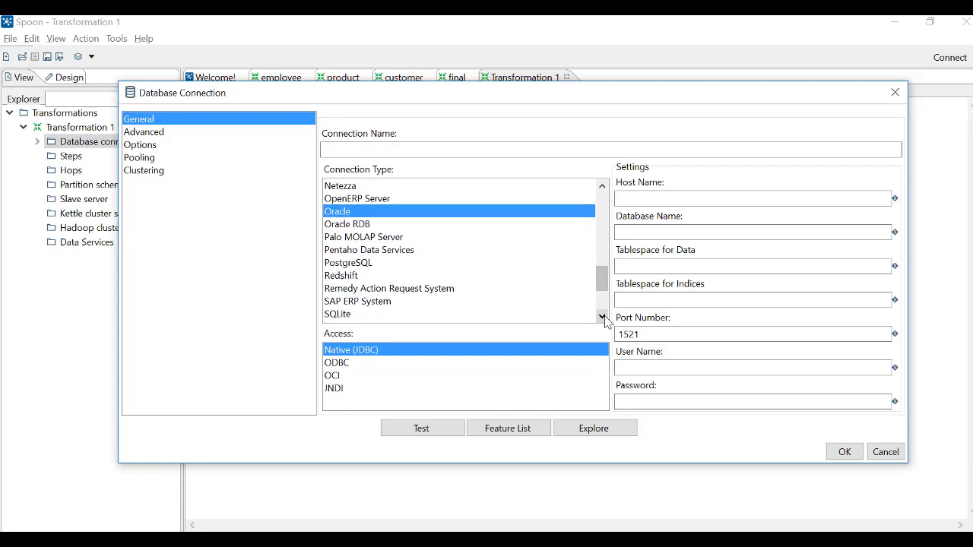
{"action": "left_click", "coordinate": [602, 316]}
{"action": "left_click", "coordinate": [602, 317]}
{"action": "left_click", "coordinate": [602, 316]}
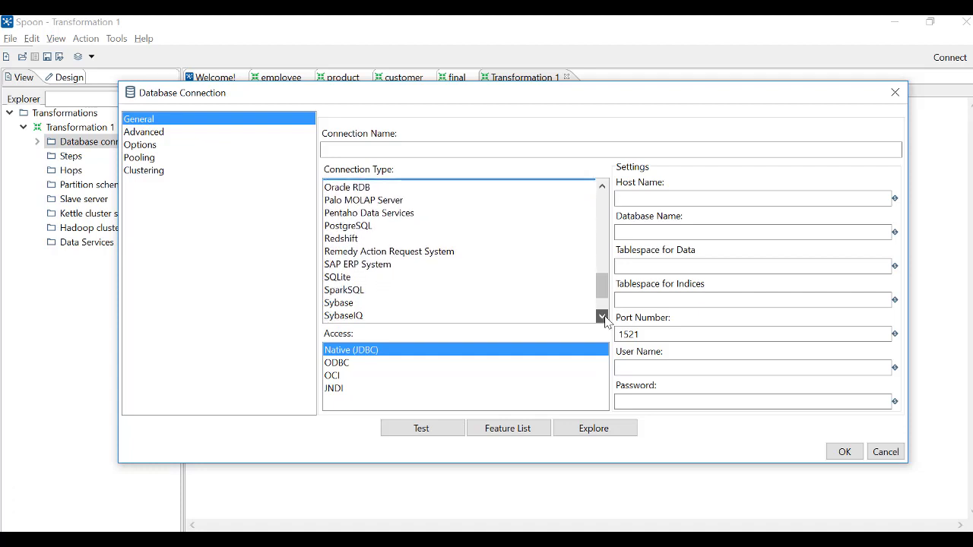
{"action": "left_click", "coordinate": [602, 317]}
{"action": "left_click", "coordinate": [602, 317]}
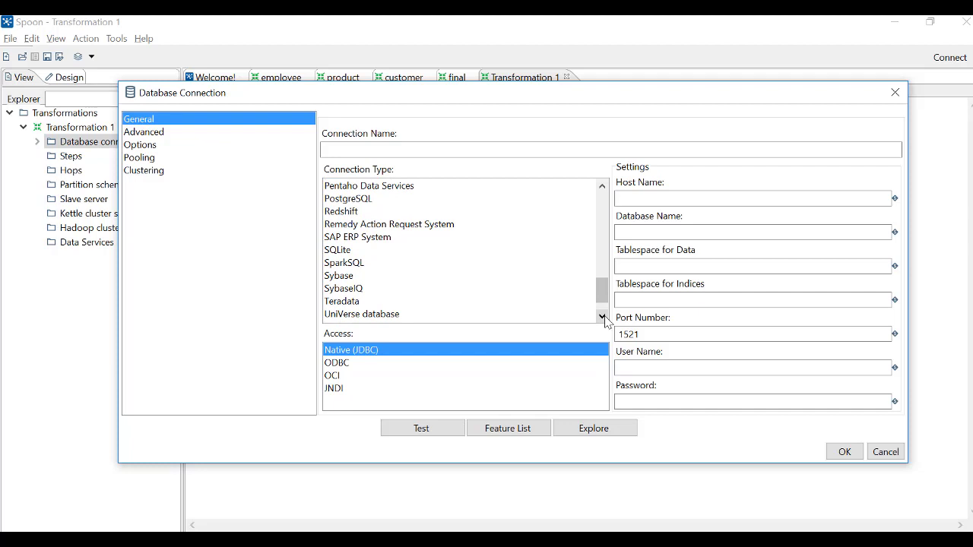
{"action": "left_click", "coordinate": [602, 316]}
{"action": "left_click", "coordinate": [602, 317]}
{"action": "left_click", "coordinate": [602, 317]}
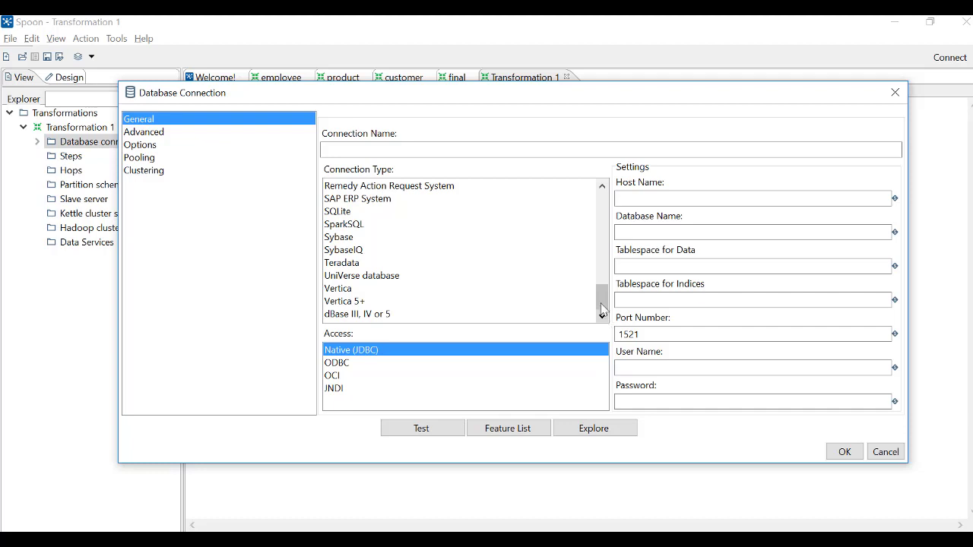
{"action": "left_click_drag", "start_coordinate": [602, 298], "coordinate": [604, 265]}
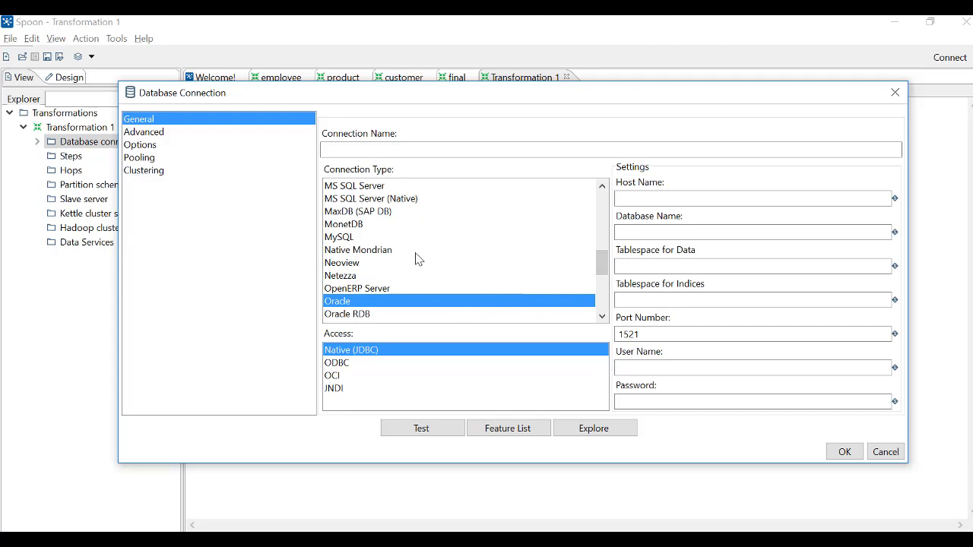
Step: Compare the connection settings requested for the MS SQL Server and MySQL connection types
{"action": "left_click", "coordinate": [449, 147]}
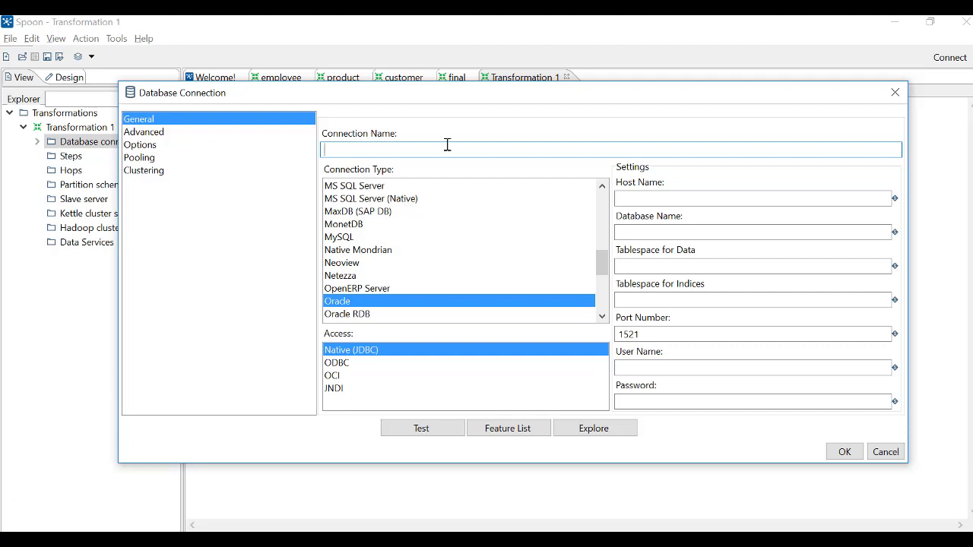
{"action": "left_click", "coordinate": [387, 188]}
{"action": "left_click", "coordinate": [713, 201]}
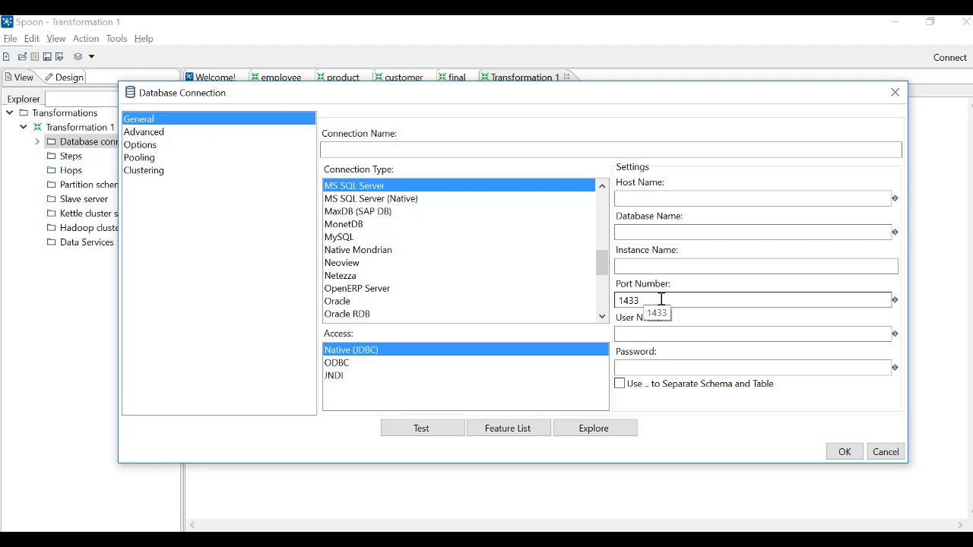
{"action": "left_click", "coordinate": [602, 185]}
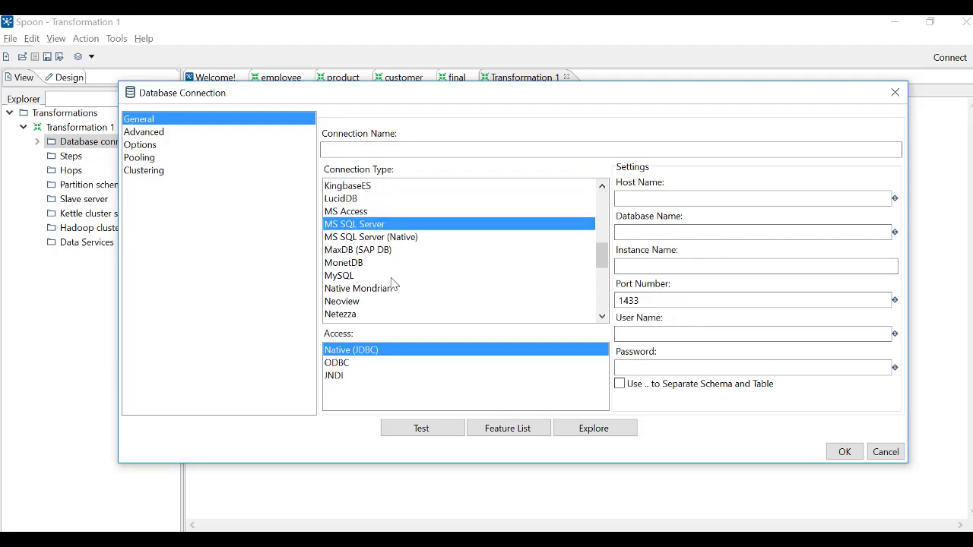
{"action": "left_click", "coordinate": [392, 277]}
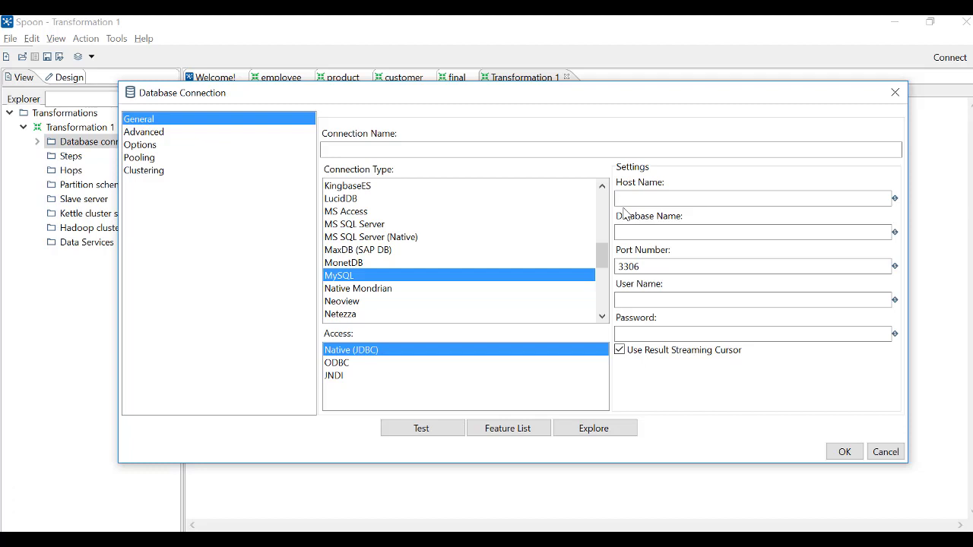
Step: Try to save the unnamed MySQL connection with its empty settings, and discard the new connection
{"action": "left_click", "coordinate": [844, 453]}
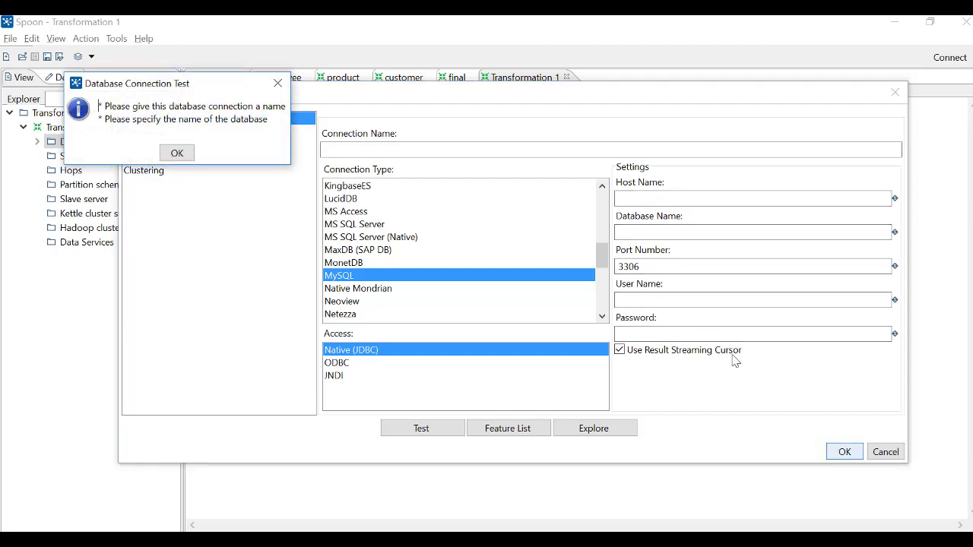
{"action": "left_click", "coordinate": [190, 153]}
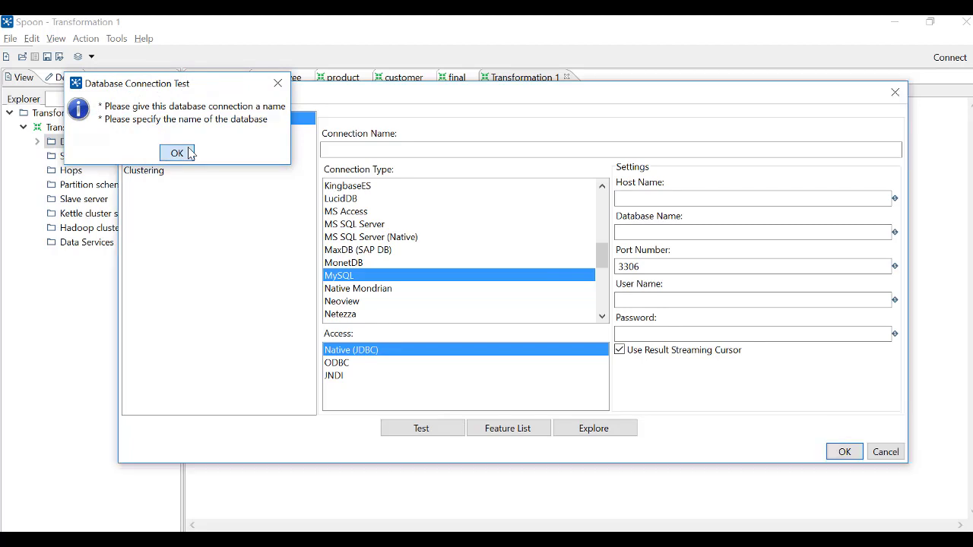
{"action": "left_click", "coordinate": [886, 451]}
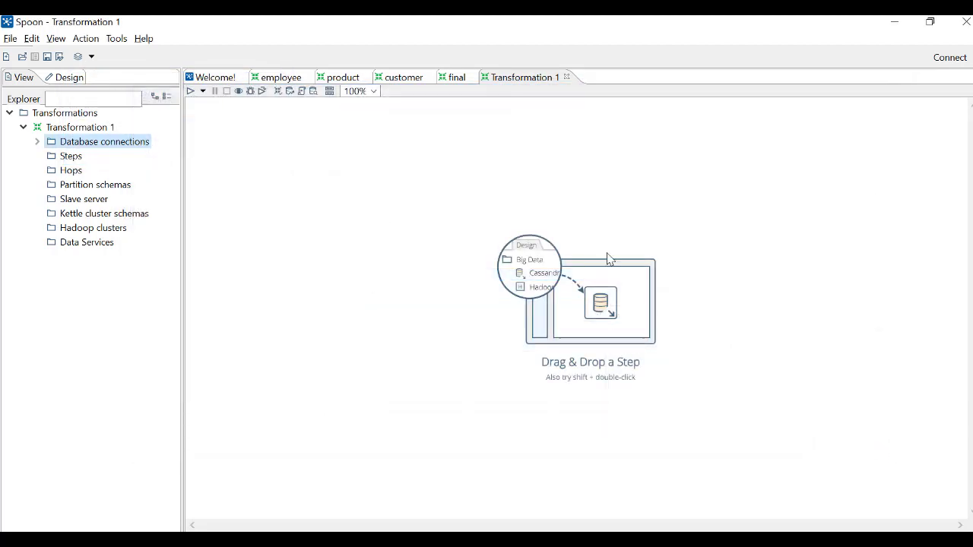
Step: List the existing database connections of Transformation 1 and view the actions available for it641
{"action": "left_click", "coordinate": [37, 142]}
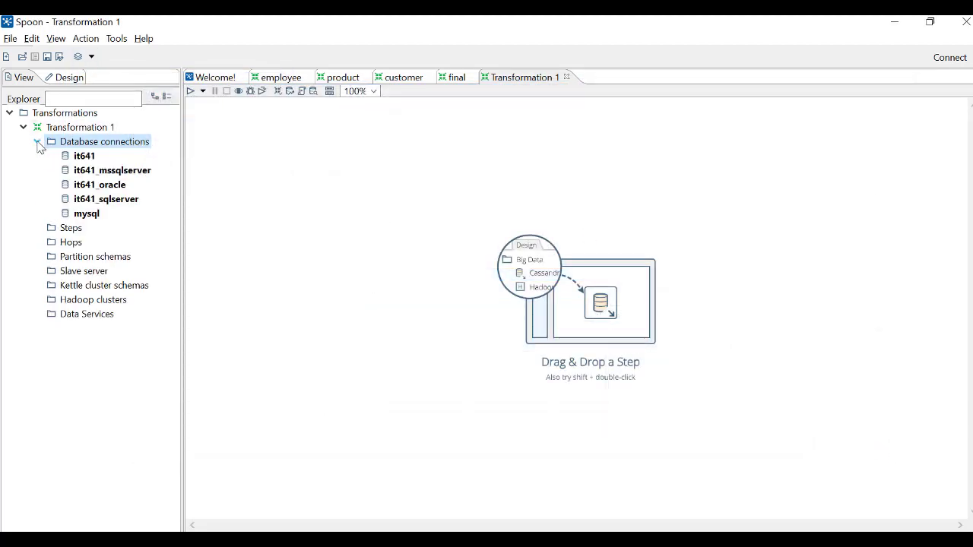
{"action": "right_click", "coordinate": [84, 163]}
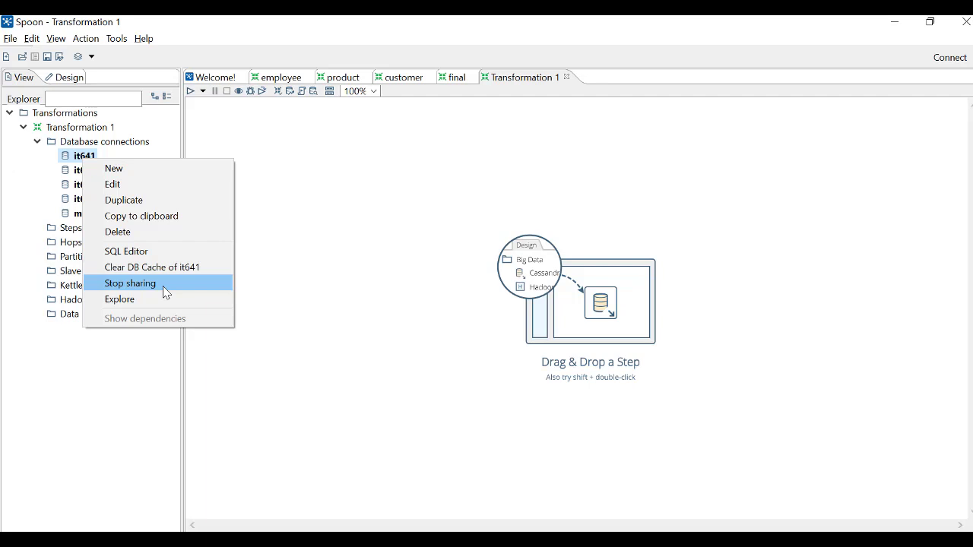
{"action": "left_click", "coordinate": [39, 177]}
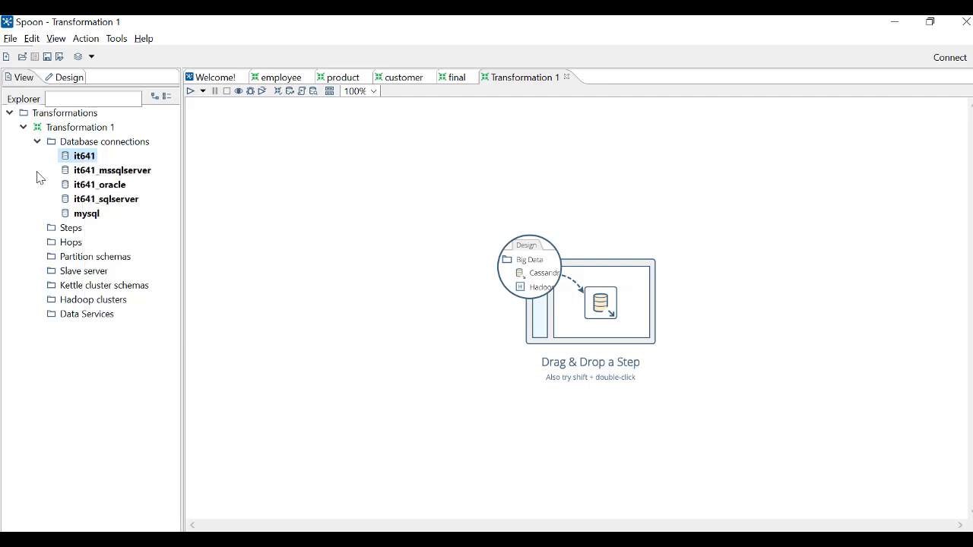
Step: Open the it641_oracle connection for editing and test it with its stored settings
{"action": "right_click", "coordinate": [114, 187]}
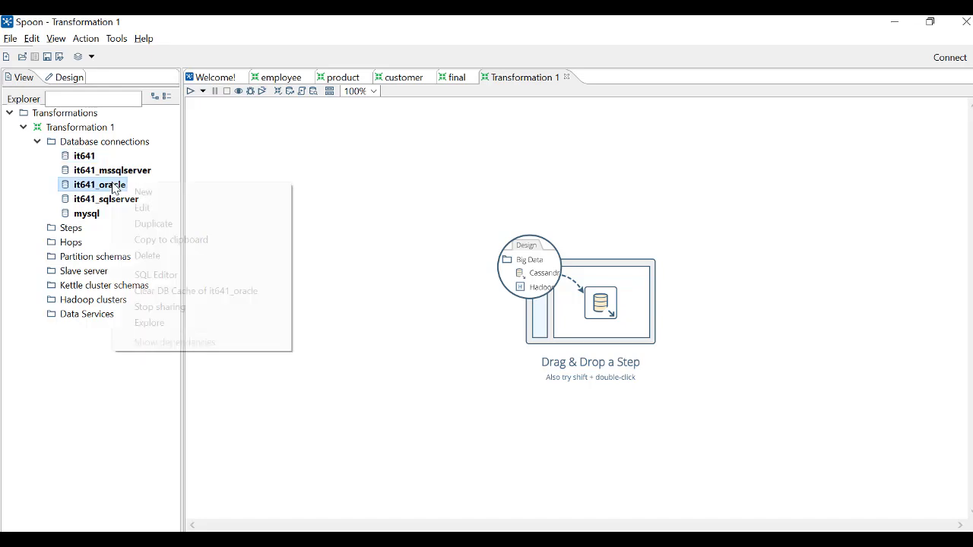
{"action": "left_click", "coordinate": [149, 209]}
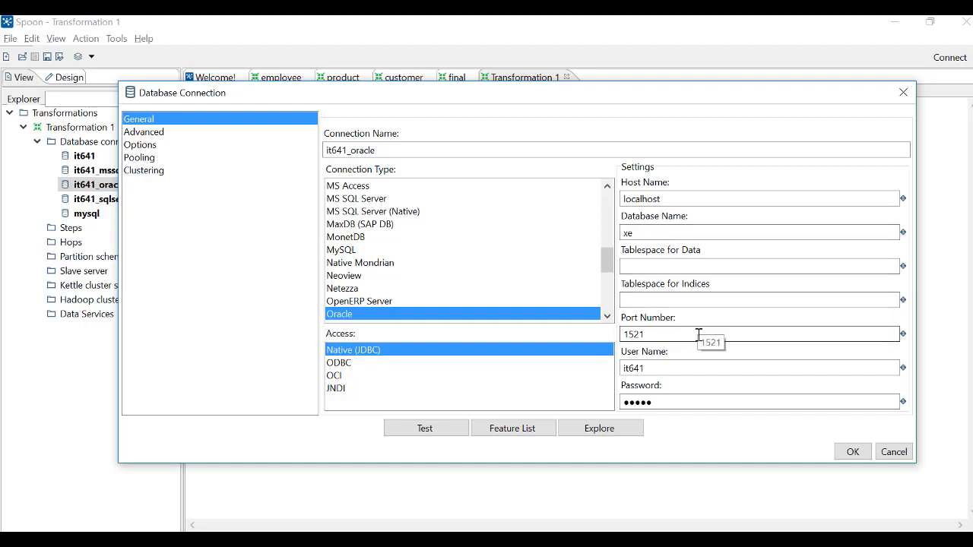
{"action": "left_click", "coordinate": [427, 430]}
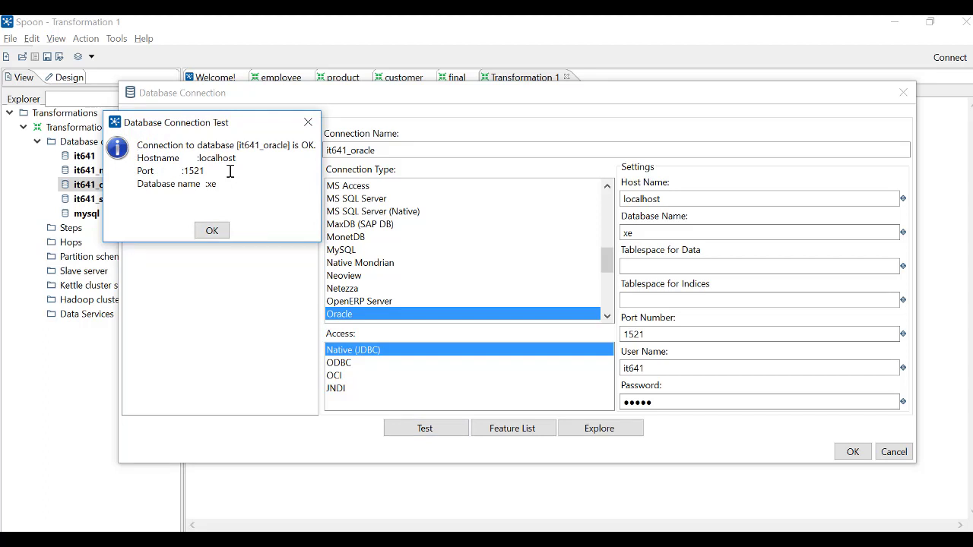
{"action": "left_click", "coordinate": [210, 232]}
Step: Remove the last character of the it641_oracle connection's user name and test the connection again
{"action": "left_click", "coordinate": [646, 370]}
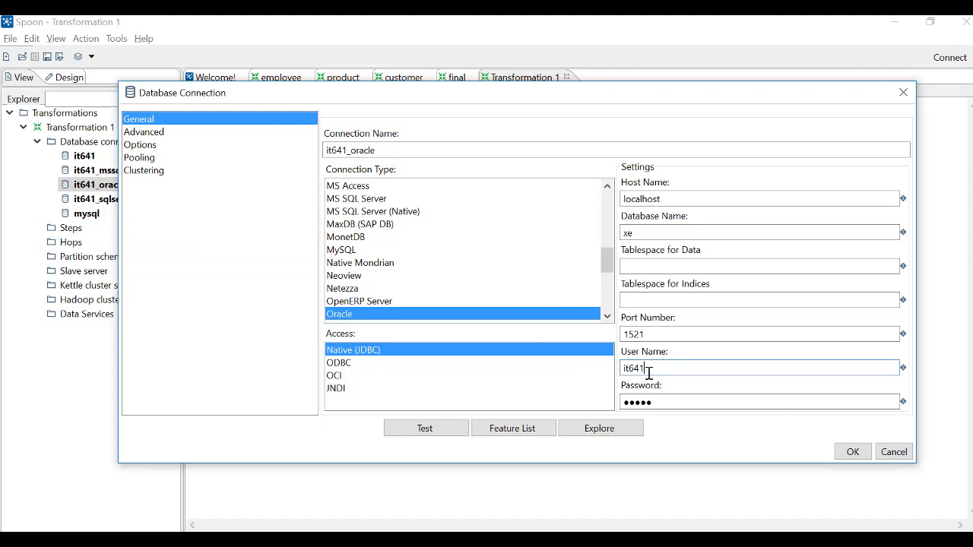
{"action": "key", "text": "BackSpace"}
{"action": "left_click", "coordinate": [442, 434]}
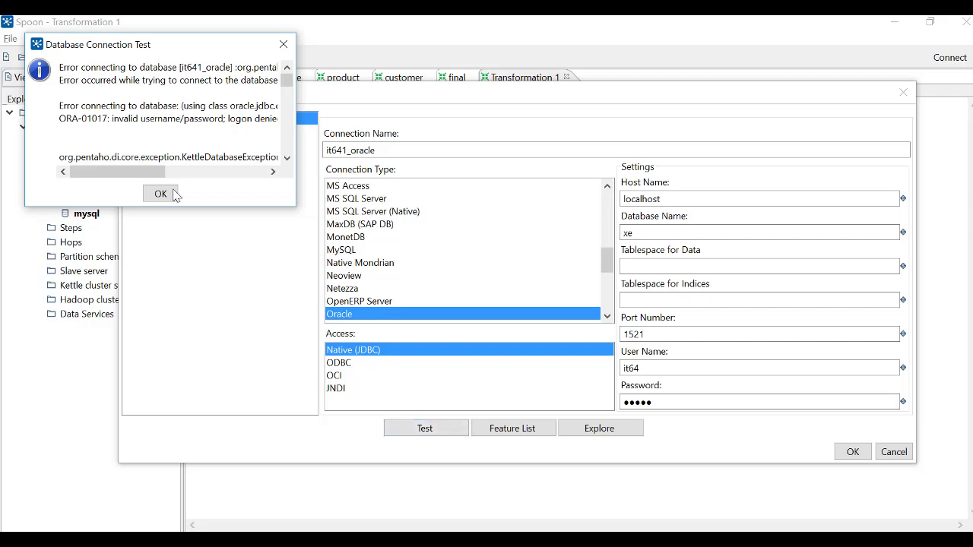
Step: Restore the it641_oracle connection's user name to it641, retest the connection and save it
{"action": "left_click_drag", "start_coordinate": [139, 177], "coordinate": [150, 177]}
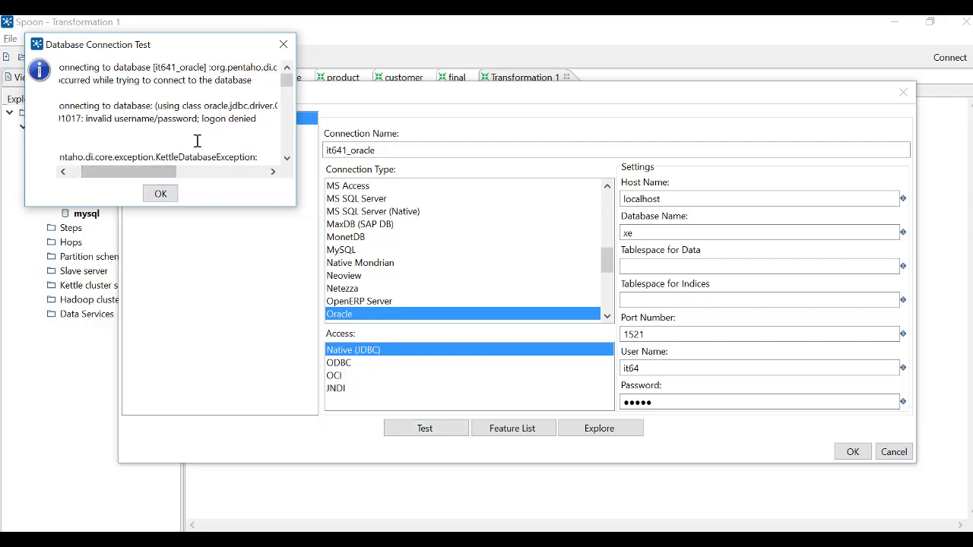
{"action": "left_click", "coordinate": [171, 190]}
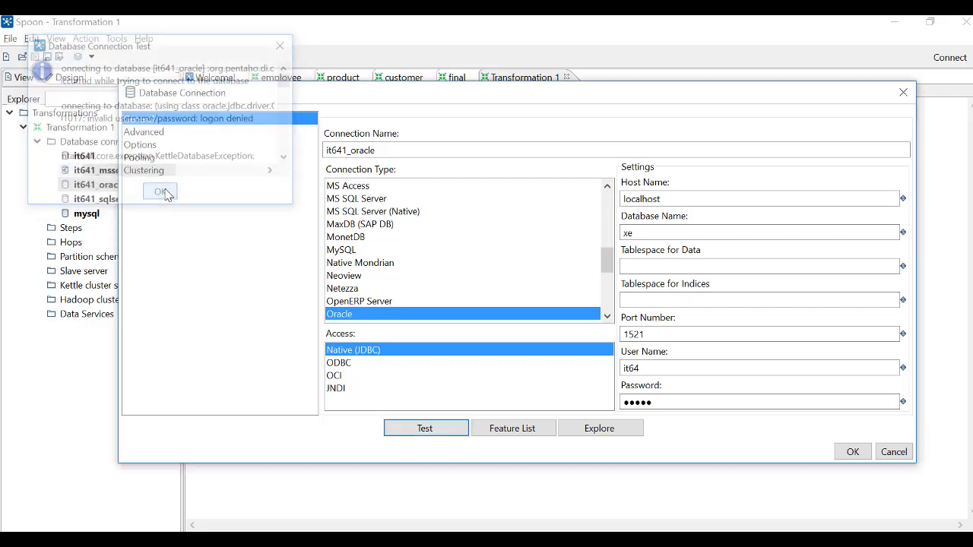
{"action": "left_click", "coordinate": [648, 370]}
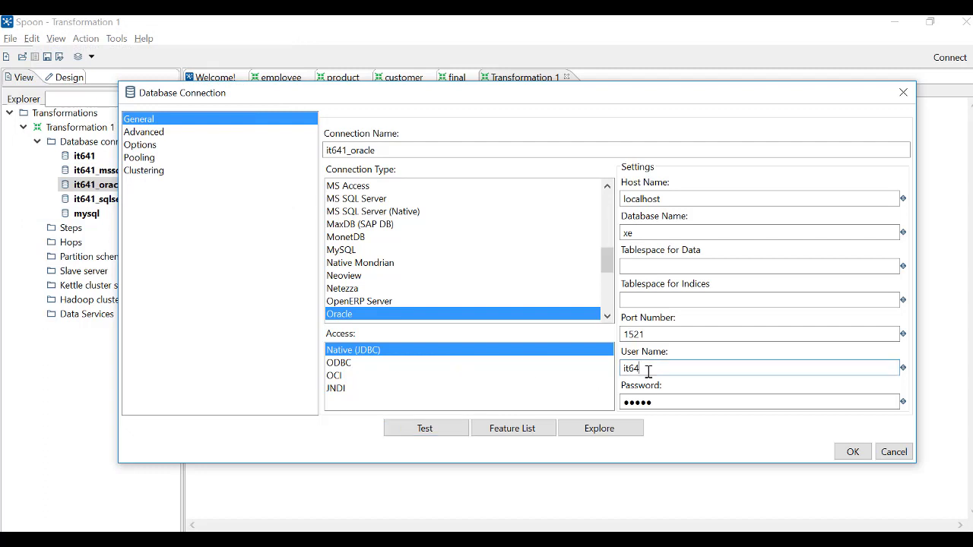
{"action": "type", "text": "1"}
{"action": "left_click", "coordinate": [427, 427]}
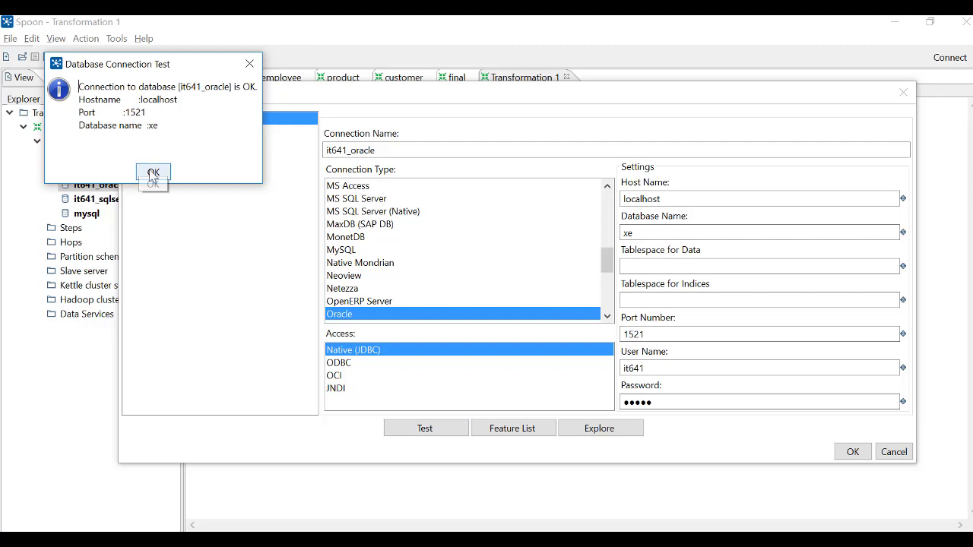
{"action": "left_click", "coordinate": [153, 174]}
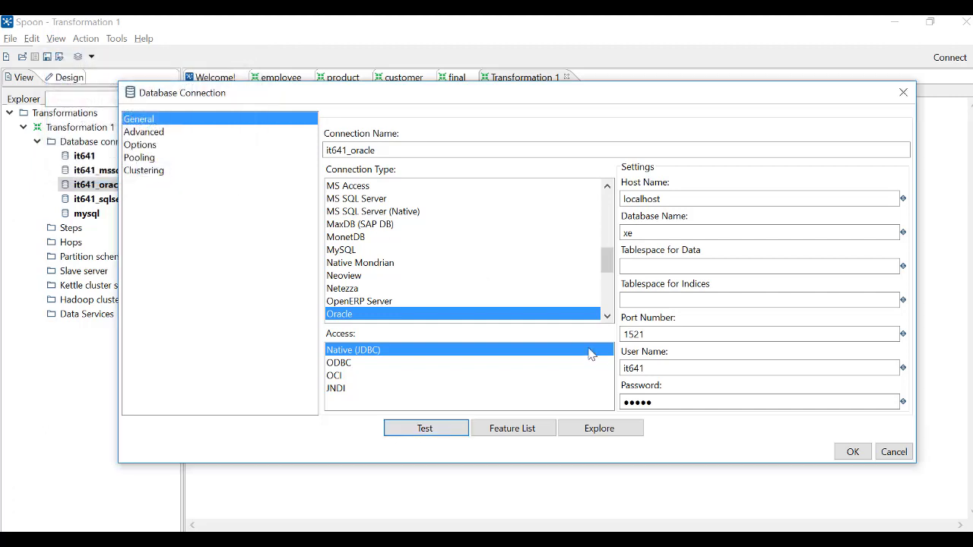
{"action": "left_click", "coordinate": [853, 452]}
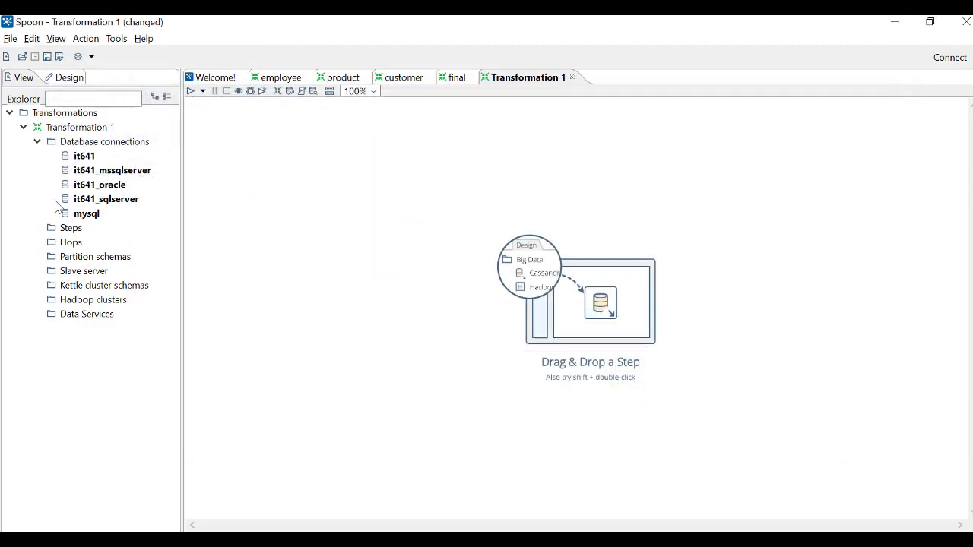
Step: Review the stored settings of the it641_sqlserver and mysql connections without changing them
{"action": "right_click", "coordinate": [98, 201]}
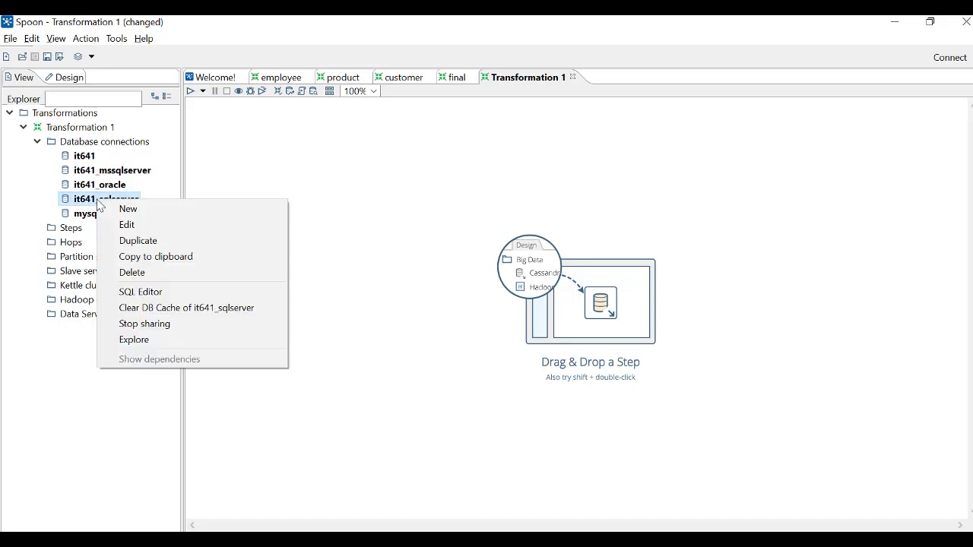
{"action": "left_click", "coordinate": [149, 225]}
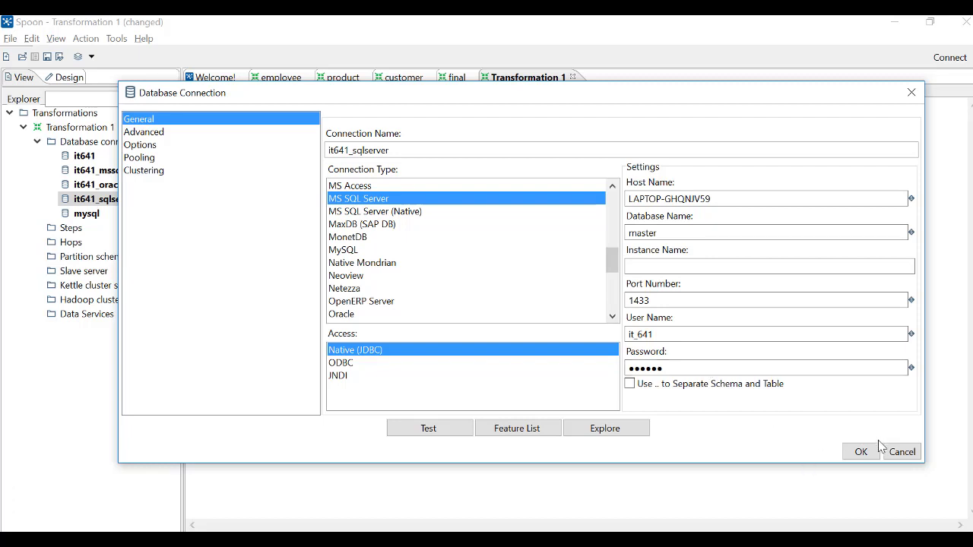
{"action": "left_click", "coordinate": [901, 453]}
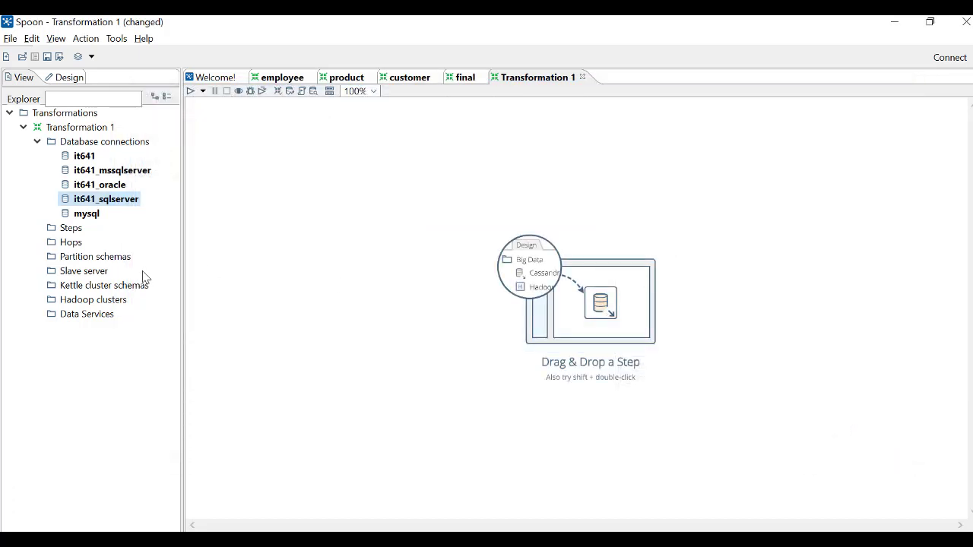
{"action": "right_click", "coordinate": [89, 216]}
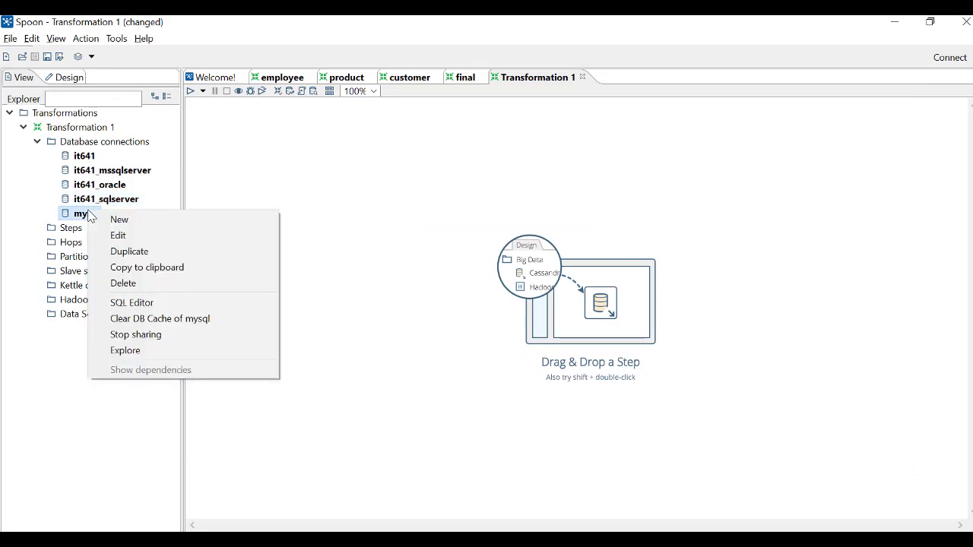
{"action": "left_click", "coordinate": [129, 236]}
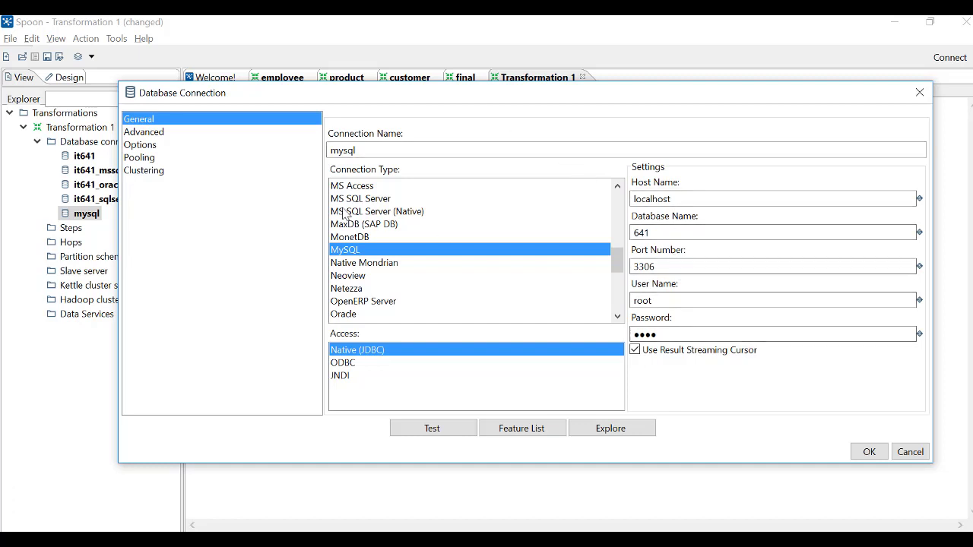
{"action": "left_click", "coordinate": [912, 453]}
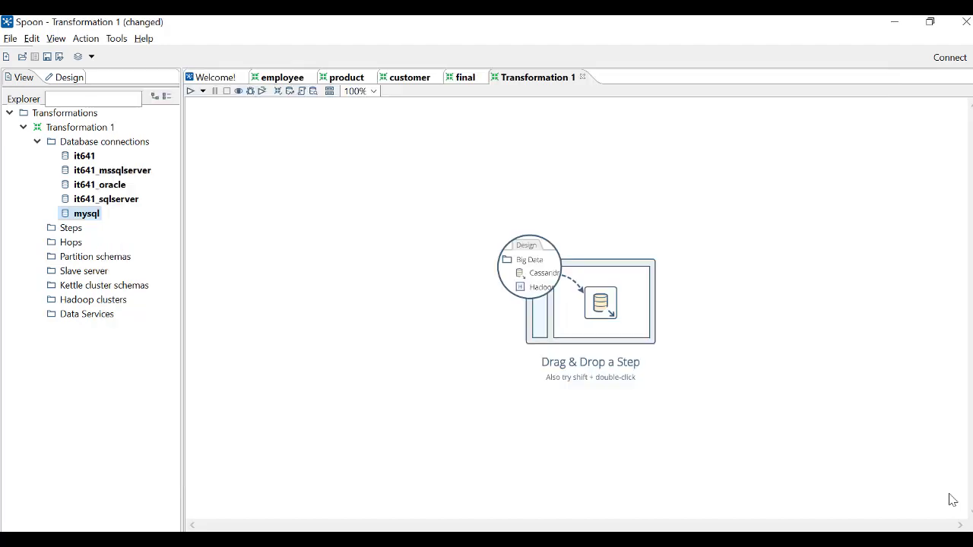
Step: Switch to File Explorer, open the lib folder inside data-integration and sort its files by date modified
{"action": "key", "text": "alt+Tab"}
{"action": "key", "text": "alt+Tab"}
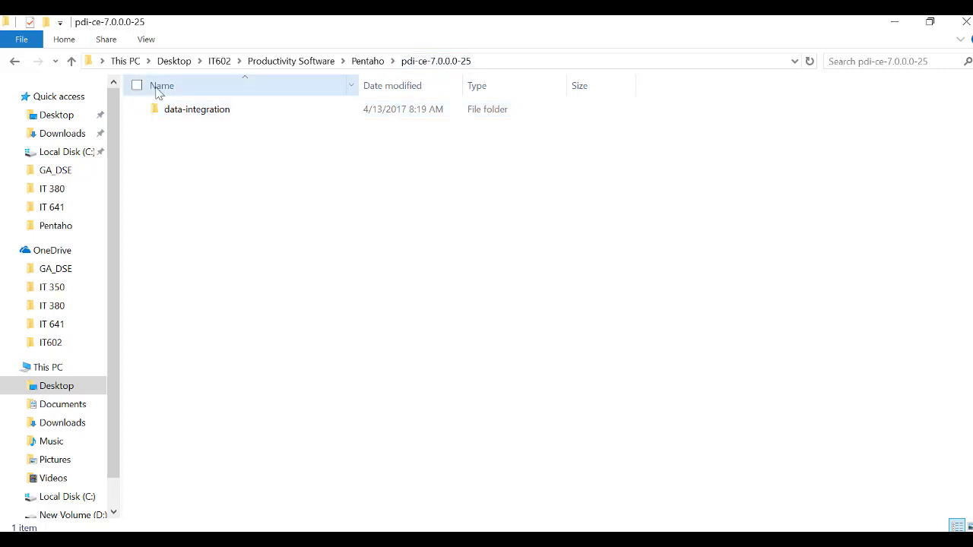
{"action": "double_click", "coordinate": [181, 114]}
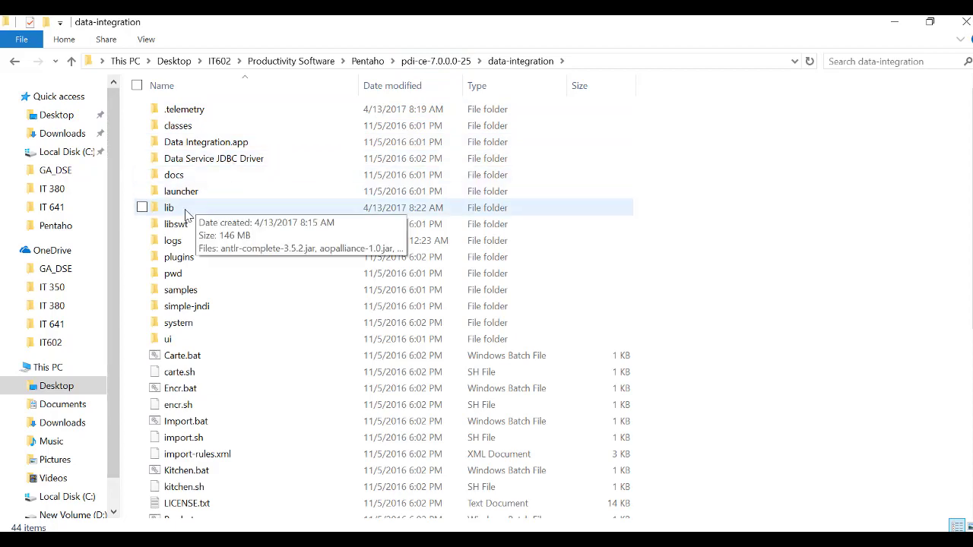
{"action": "double_click", "coordinate": [169, 208]}
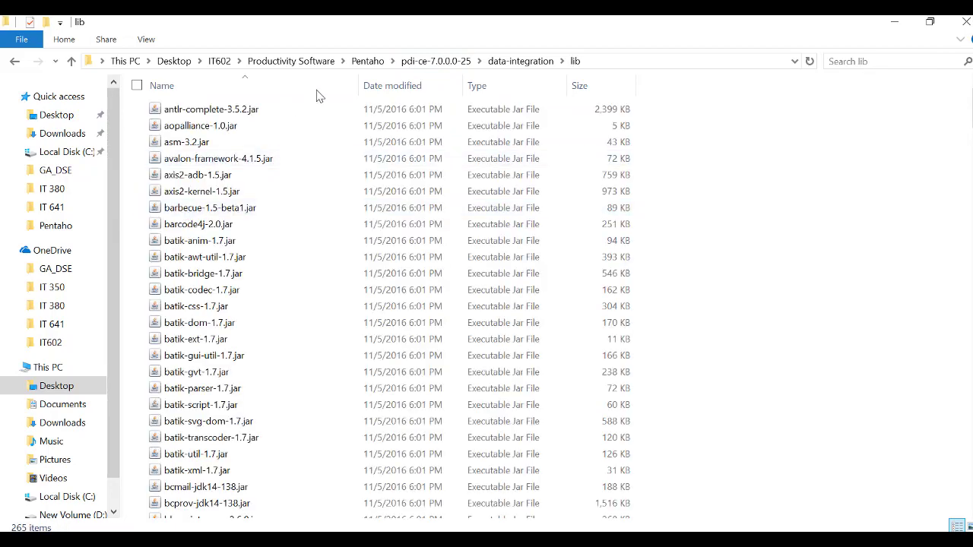
{"action": "left_click", "coordinate": [391, 89]}
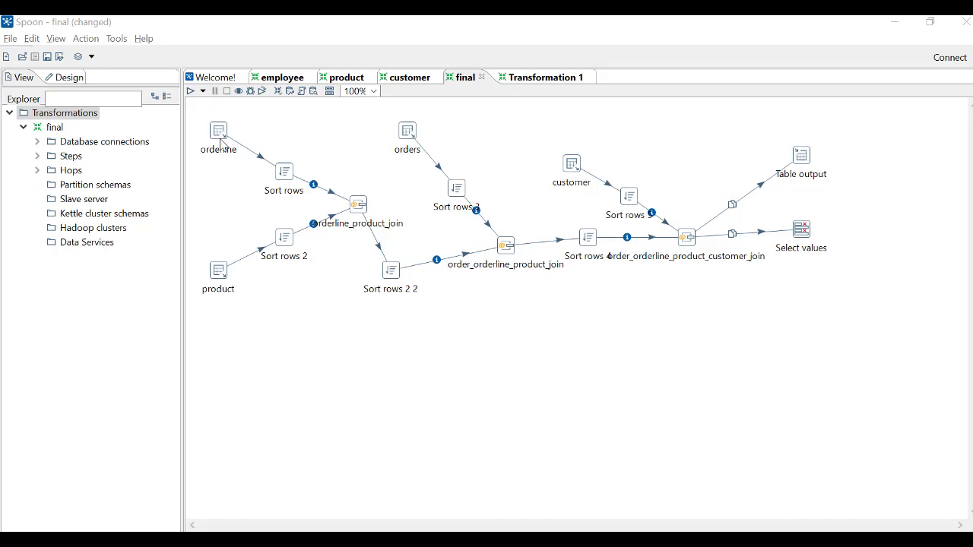
Step: Review the connection and SQL query of the orderline and product table inputs in the final transformation
{"action": "mouse_move", "coordinate": [221, 138]}
{"action": "double_click", "coordinate": [219, 133]}
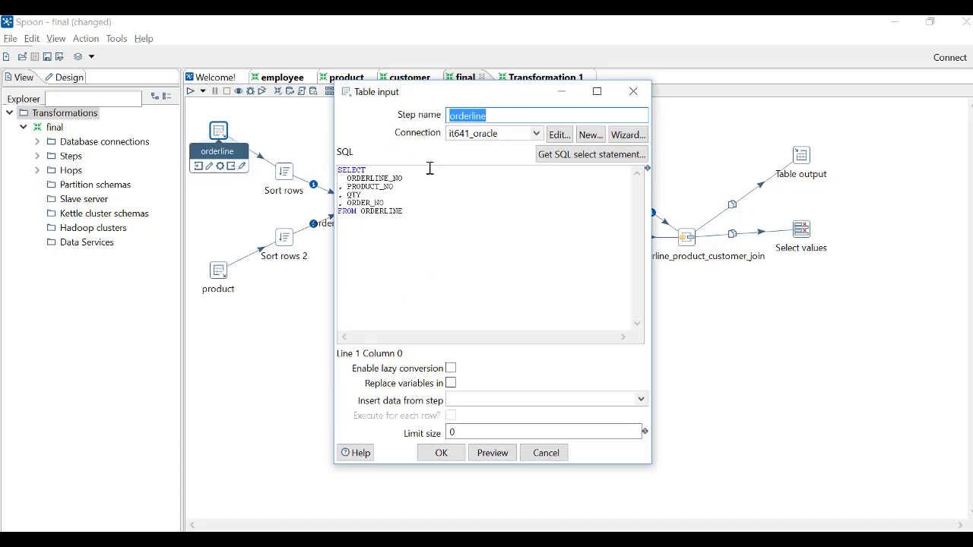
{"action": "left_click", "coordinate": [633, 93]}
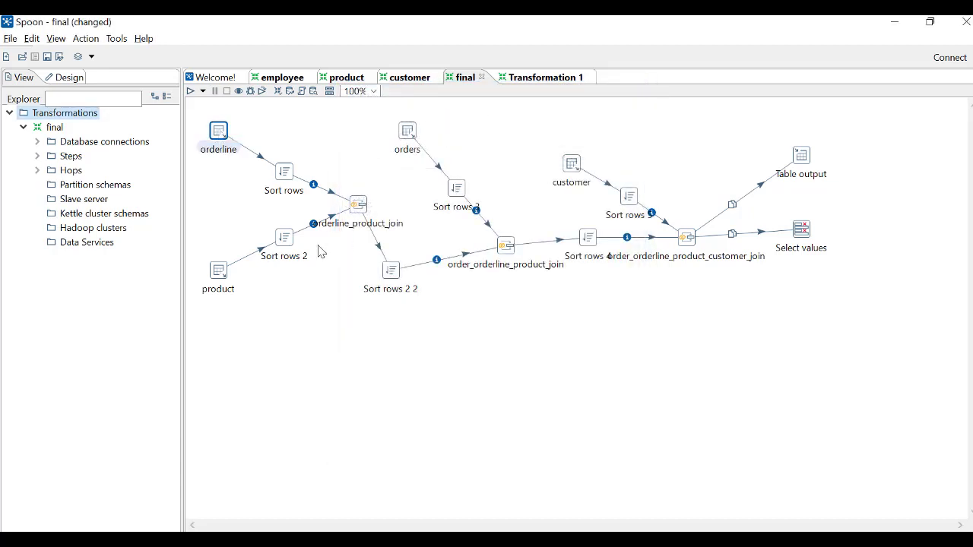
{"action": "double_click", "coordinate": [218, 272]}
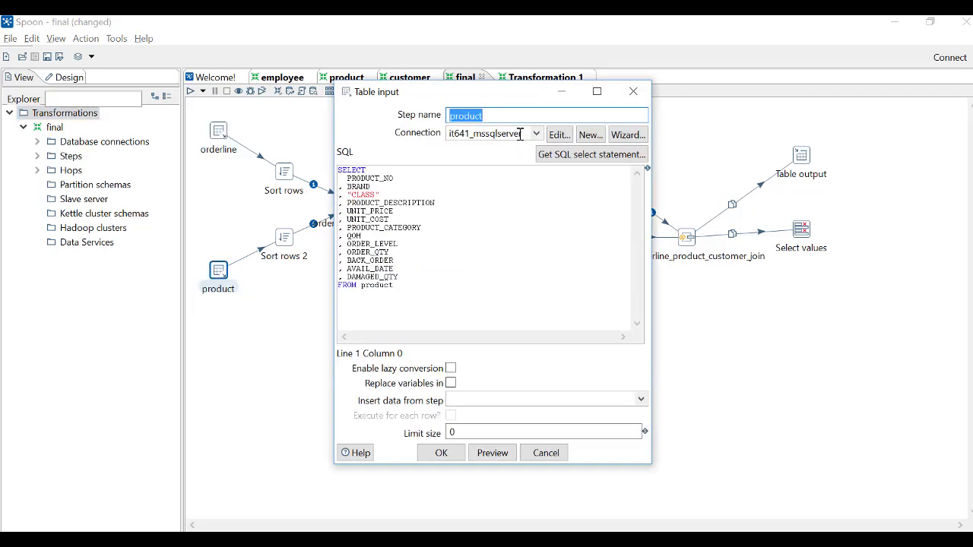
{"action": "left_click", "coordinate": [633, 93]}
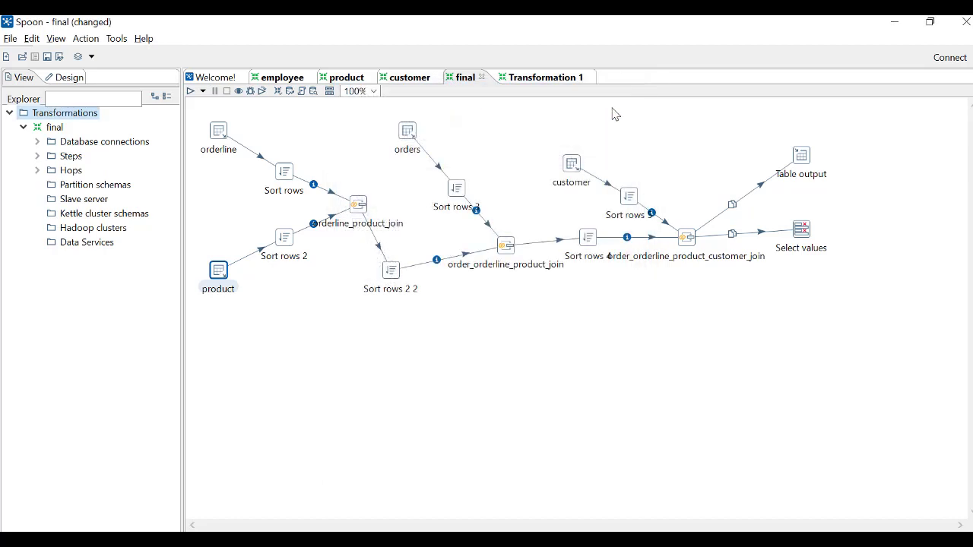
Step: Inspect the orderline_product_join merge join, widening the first step's key field column to read the full key name
{"action": "mouse_move", "coordinate": [285, 174]}
{"action": "mouse_move", "coordinate": [361, 214]}
{"action": "double_click", "coordinate": [357, 211]}
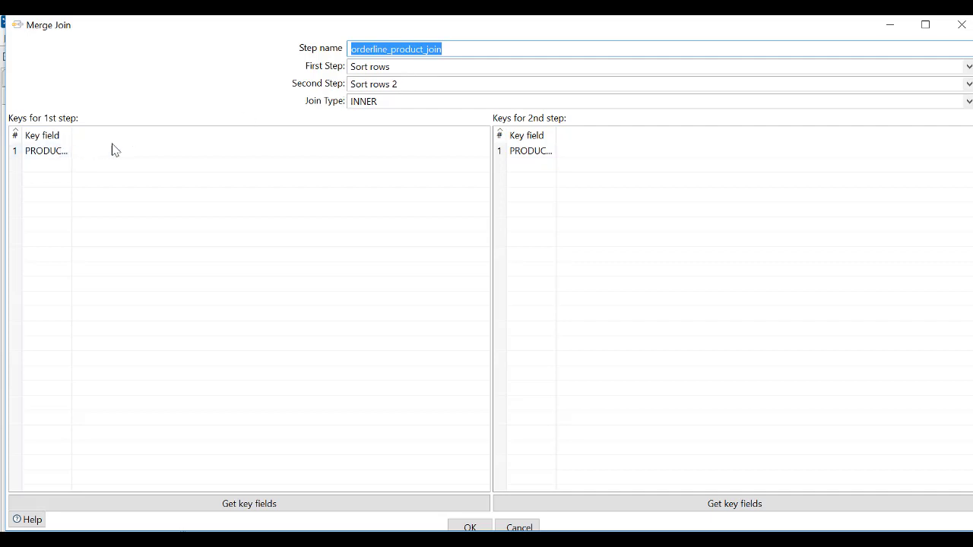
{"action": "left_click_drag", "start_coordinate": [71, 133], "coordinate": [90, 133]}
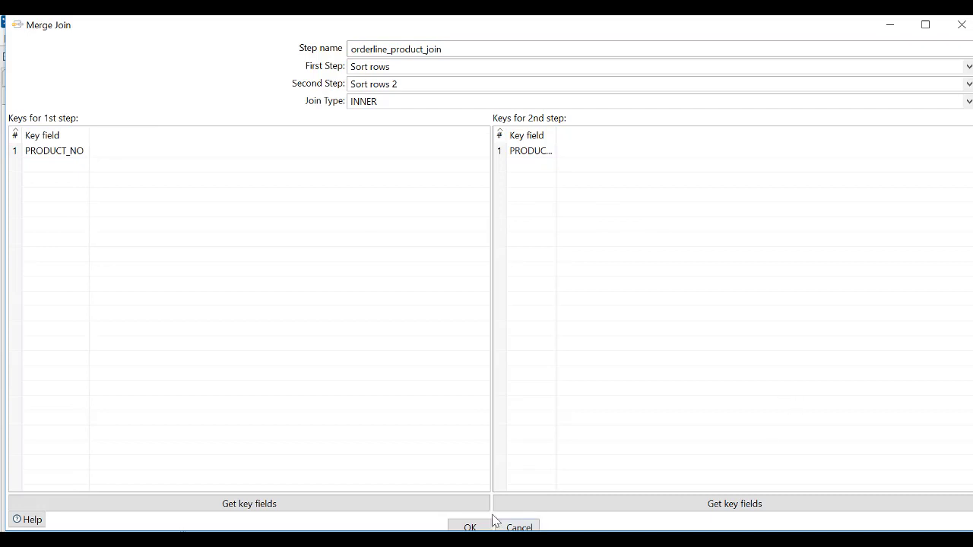
{"action": "left_click", "coordinate": [470, 526]}
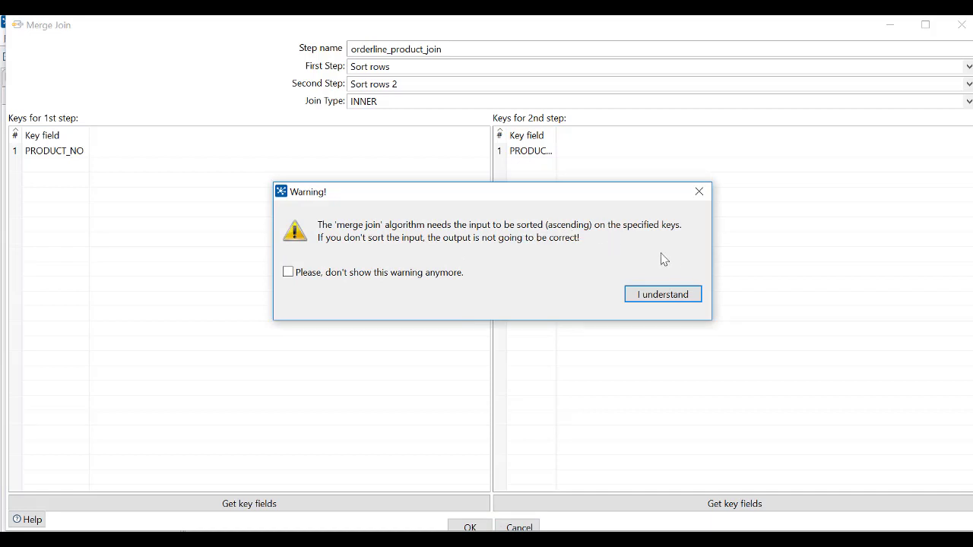
{"action": "left_click", "coordinate": [652, 296]}
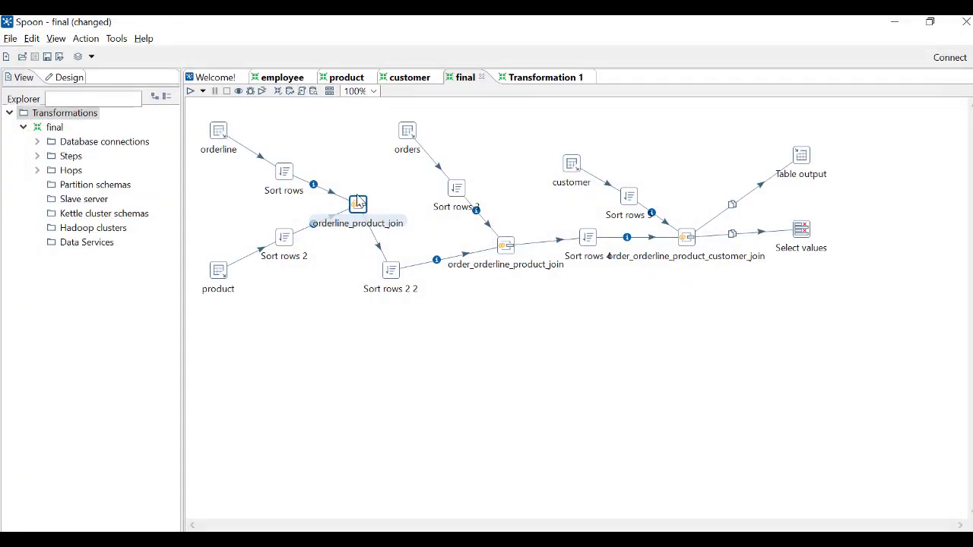
Step: Trace the flow from orderline and product to Sort rows 2 2, and review the orders table input's connection and query
{"action": "mouse_move", "coordinate": [226, 132]}
{"action": "mouse_move", "coordinate": [217, 285]}
{"action": "mouse_move", "coordinate": [387, 275]}
{"action": "left_click", "coordinate": [389, 272]}
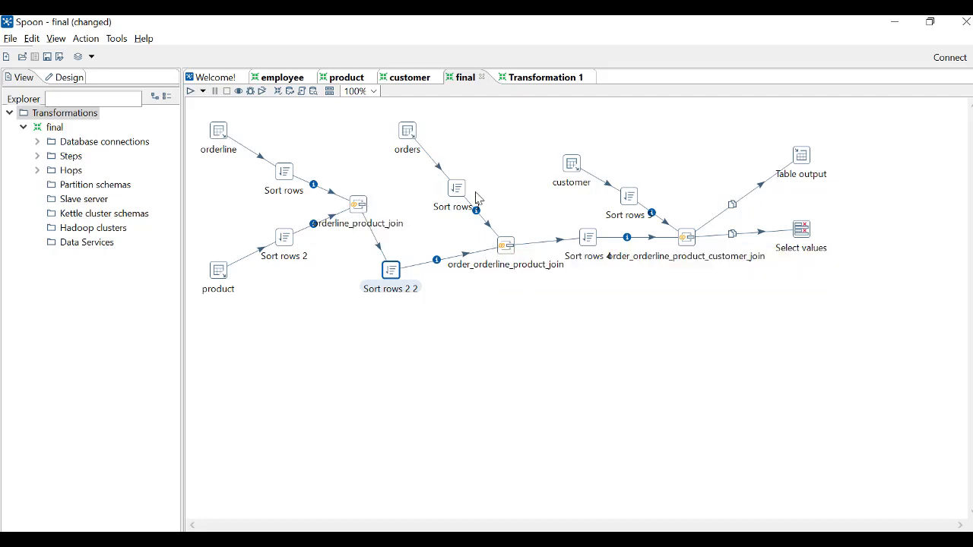
{"action": "double_click", "coordinate": [411, 135]}
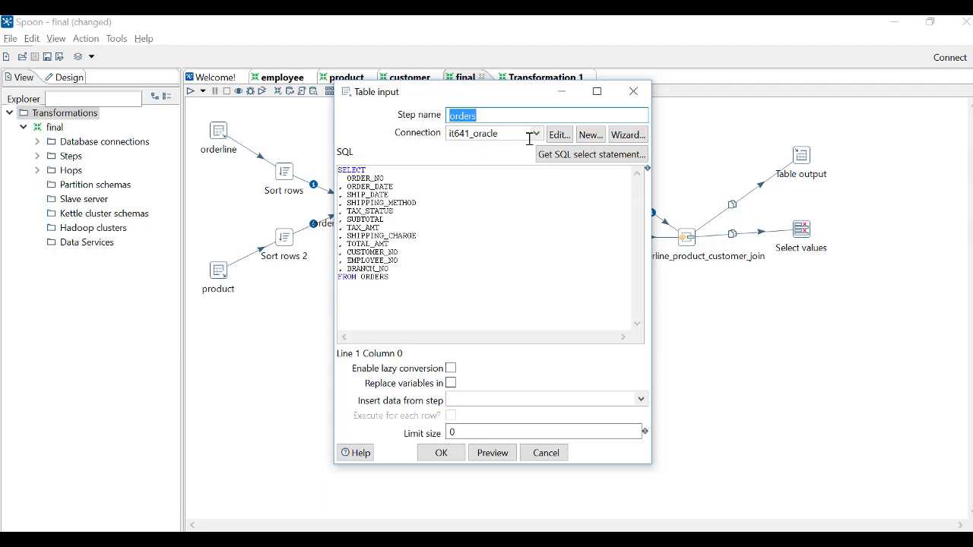
{"action": "left_click", "coordinate": [637, 99]}
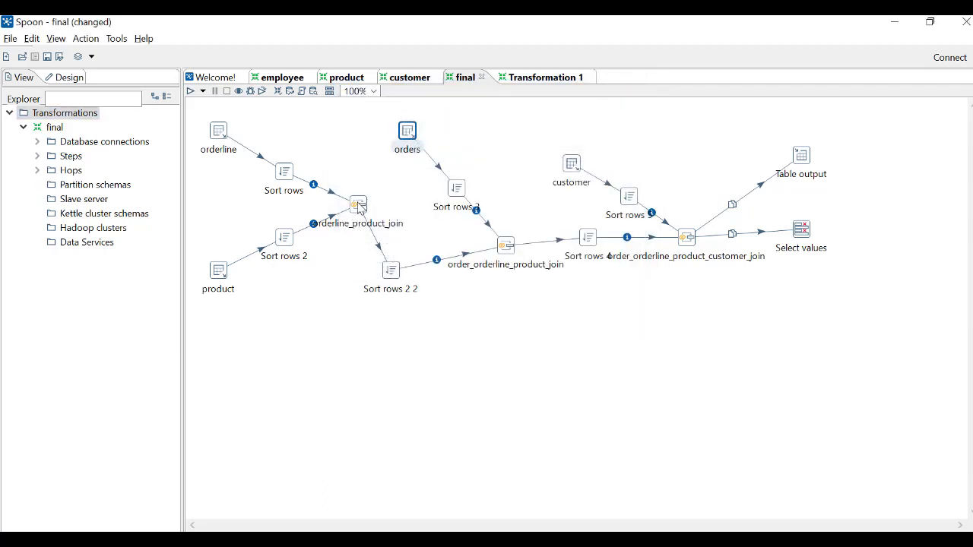
Step: Inspect the input steps, join type and key fields of the order_orderline_product_join merge join
{"action": "left_click", "coordinate": [359, 207]}
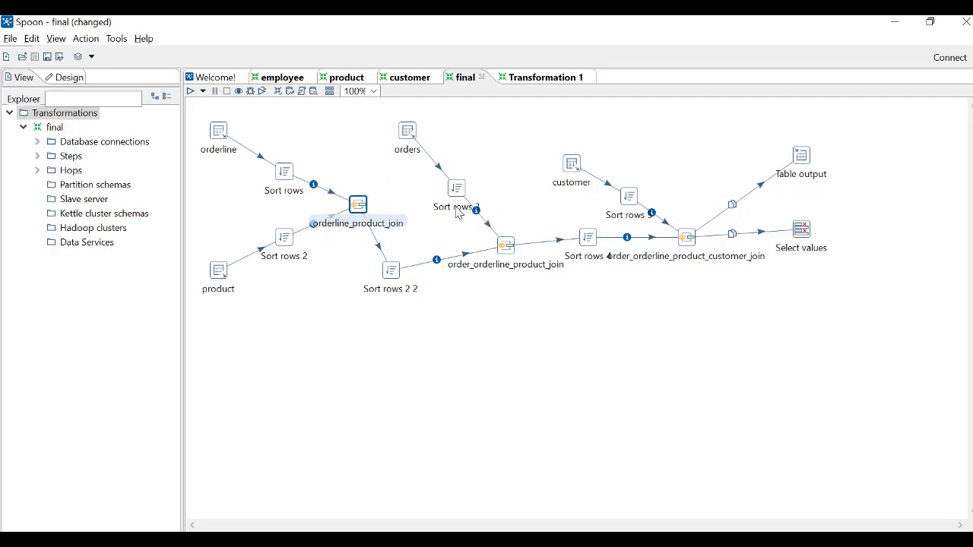
{"action": "double_click", "coordinate": [511, 253]}
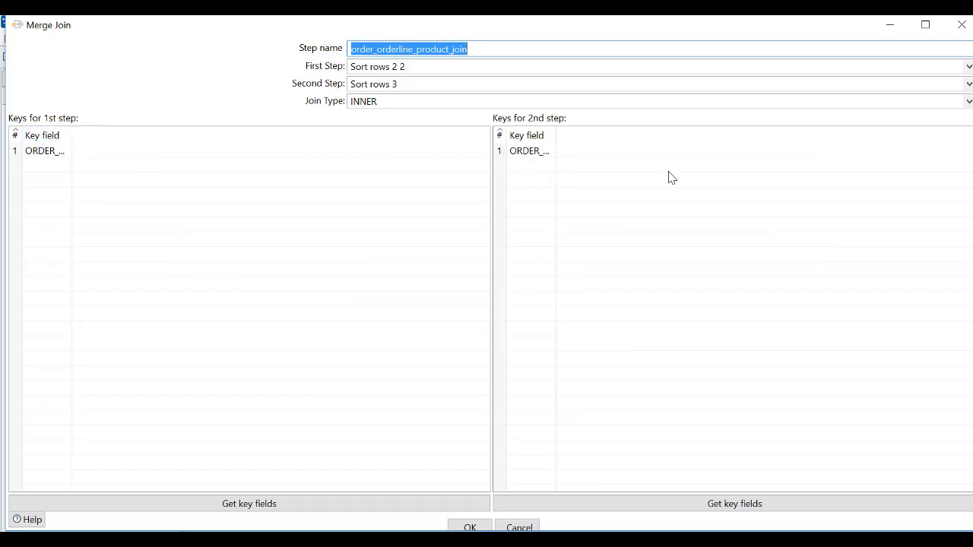
{"action": "left_click", "coordinate": [961, 24]}
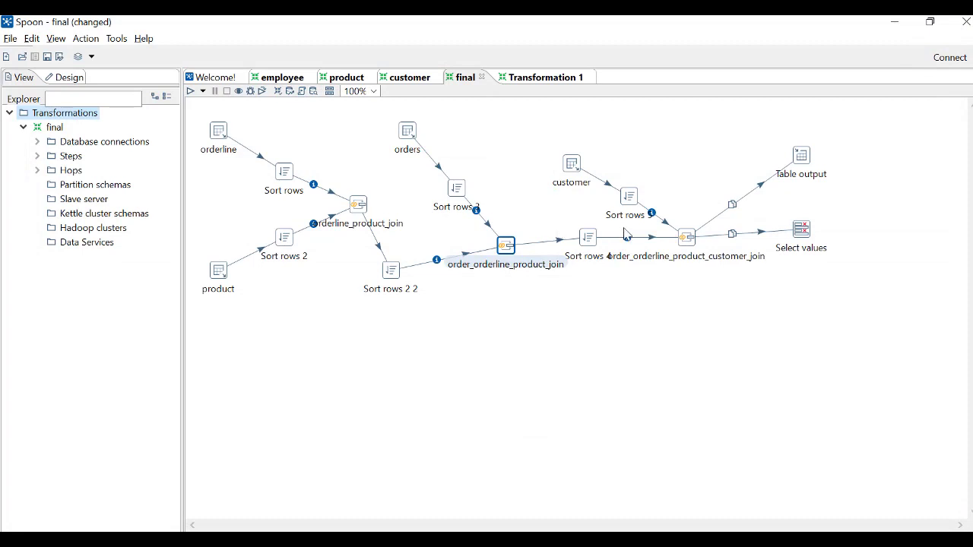
Step: Review the customer table input's query and the Table output step's connection and target table settings
{"action": "double_click", "coordinate": [572, 165]}
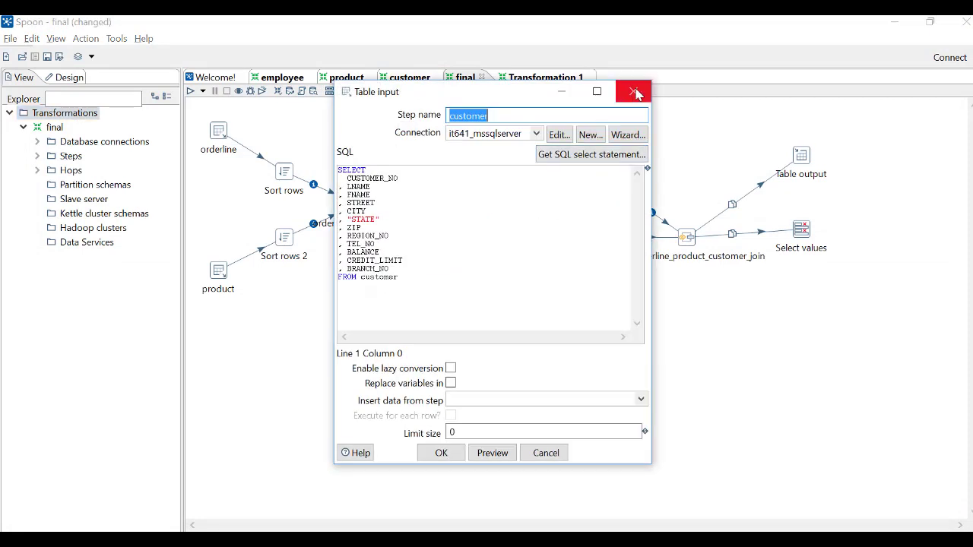
{"action": "left_click", "coordinate": [635, 92]}
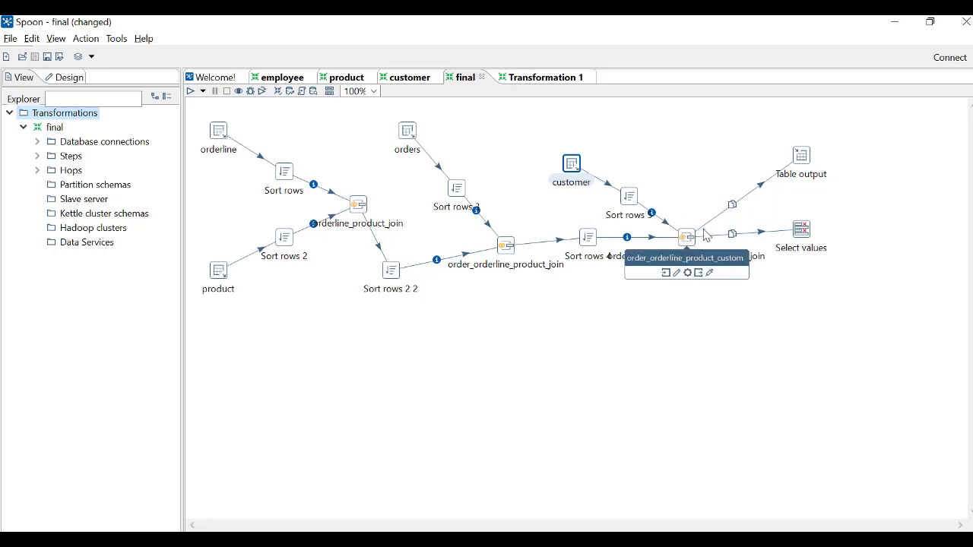
{"action": "mouse_move", "coordinate": [734, 212]}
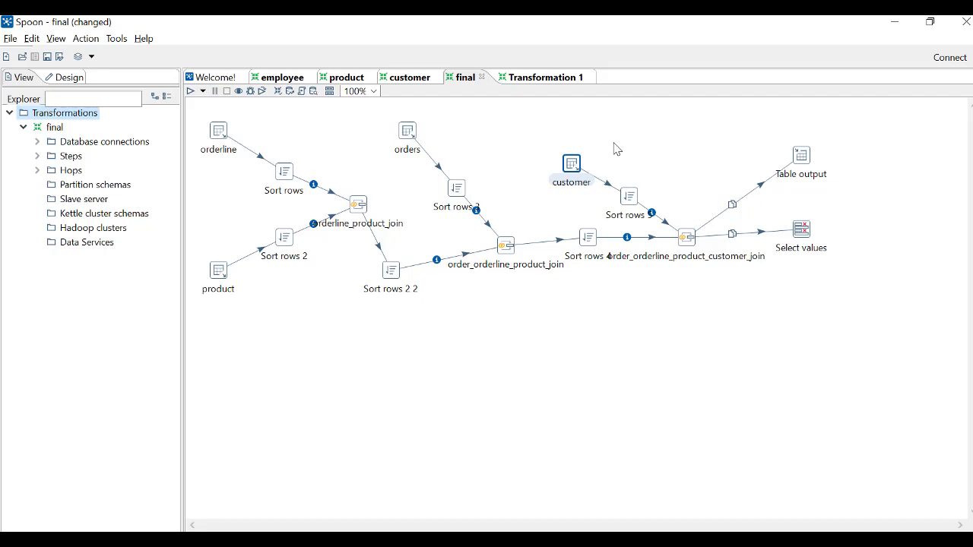
{"action": "double_click", "coordinate": [802, 156]}
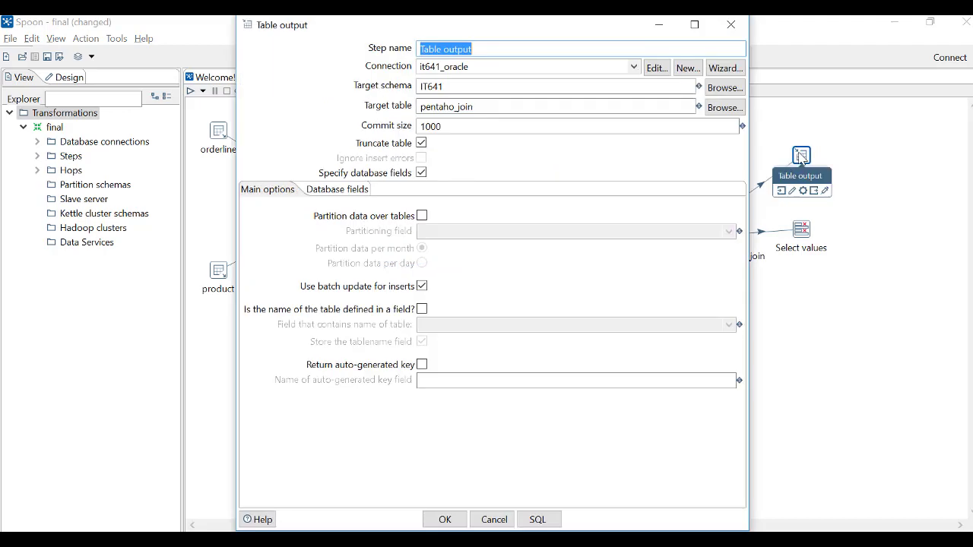
{"action": "left_click", "coordinate": [730, 25]}
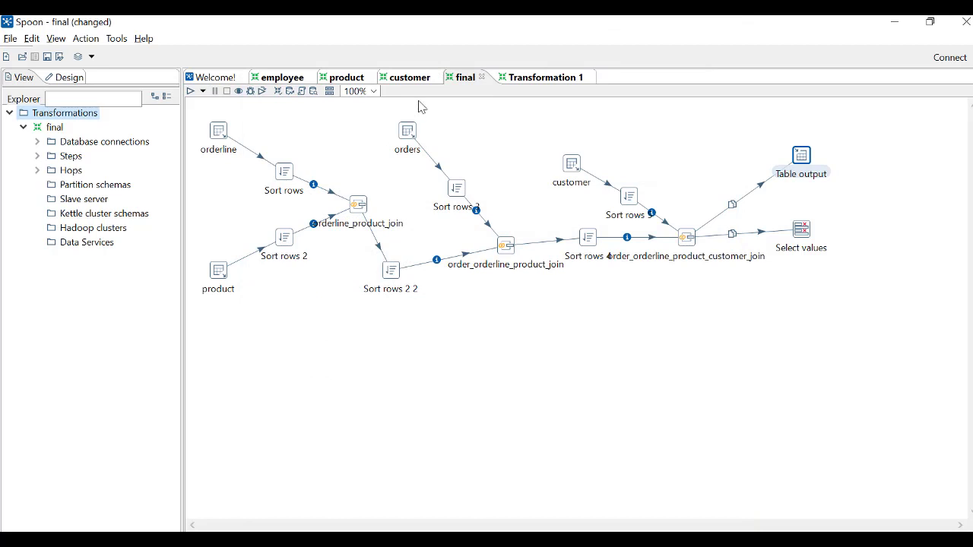
Step: Save the final transformation and run it
{"action": "left_click", "coordinate": [48, 57]}
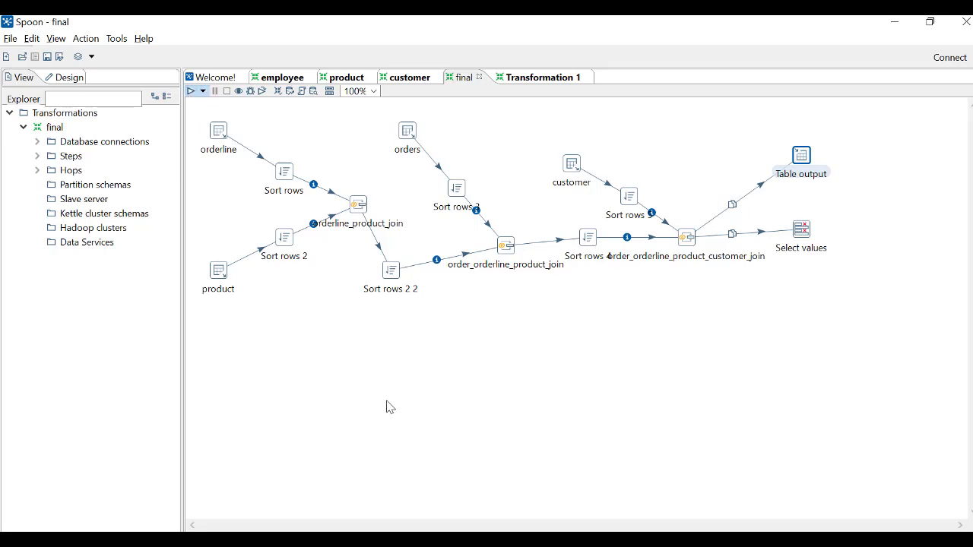
{"action": "key", "text": "F9"}
{"action": "left_click", "coordinate": [647, 449]}
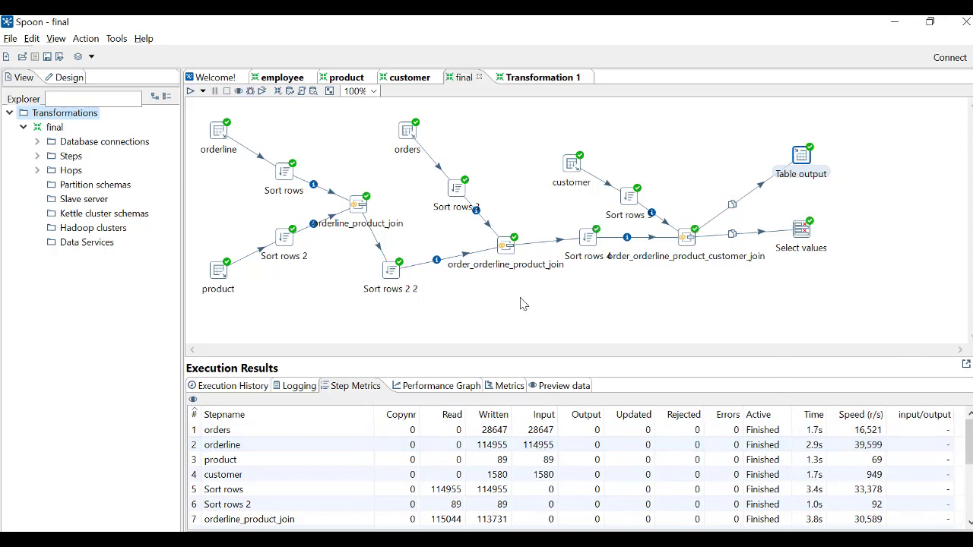
Step: Examine the last entries of the run's execution log
{"action": "left_click", "coordinate": [296, 386]}
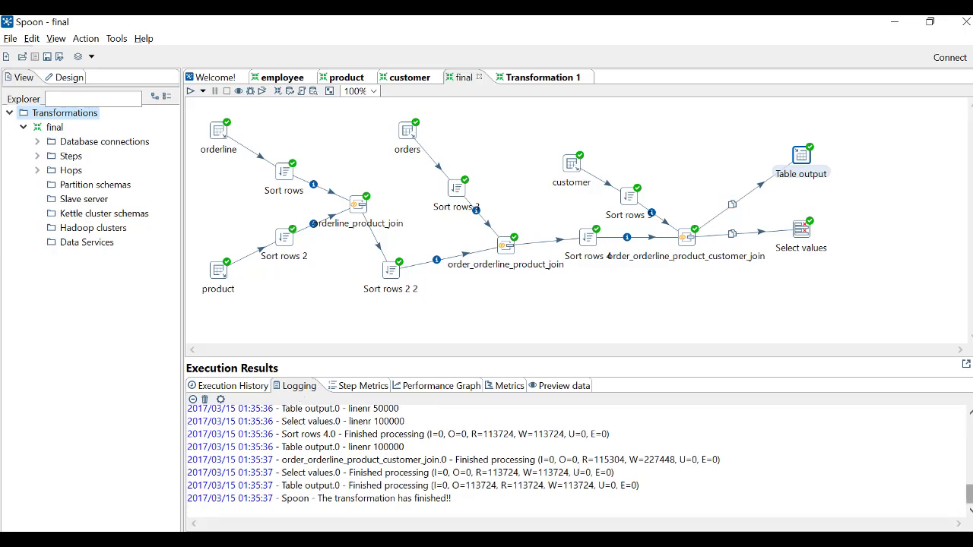
{"action": "left_click_drag", "start_coordinate": [969, 492], "coordinate": [960, 529]}
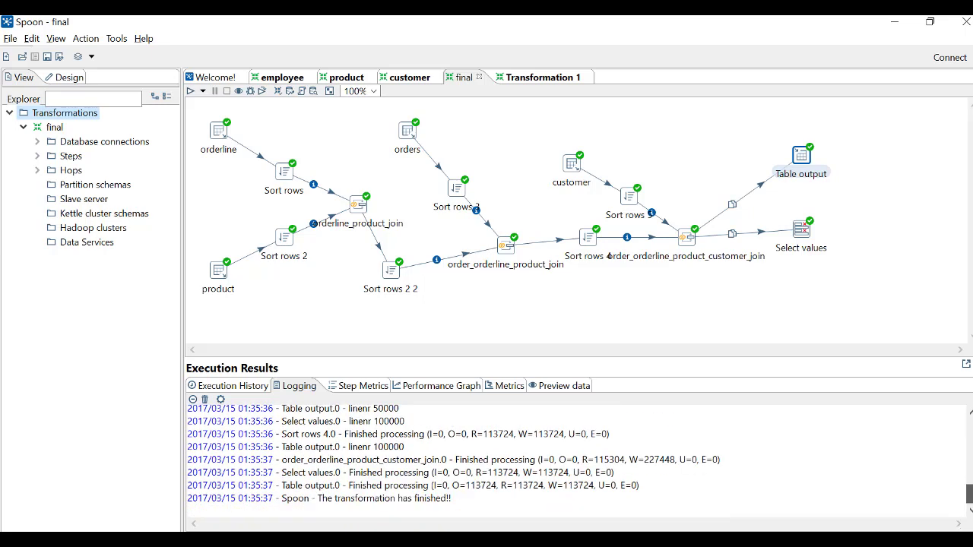